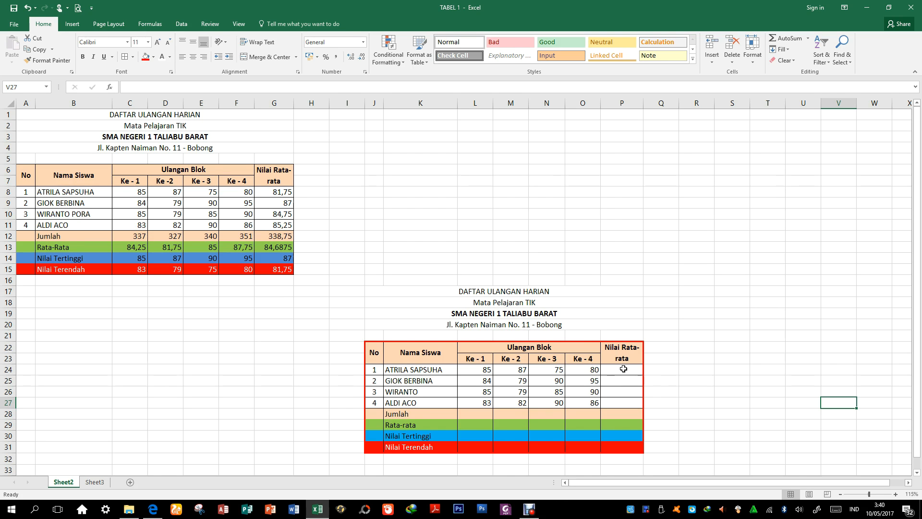
Review the second table's empty Nilai Rata-rata and Jumlah cells and the student rows whose scores feed them
left_click_drag(620, 373, 632, 448)
left_click(480, 413)
left_click(743, 401)
left_click(426, 418)
left_click(473, 416)
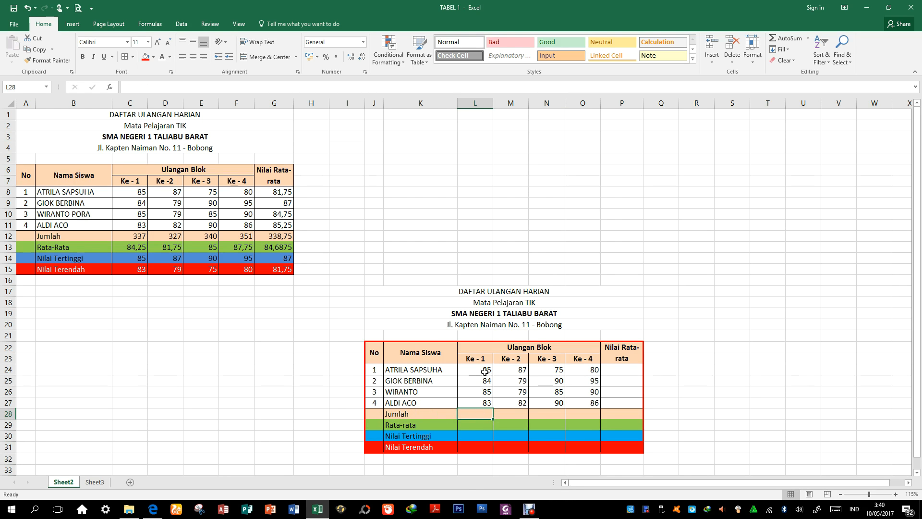
mouse_move(485, 367)
left_mouse_down()
mouse_move(488, 403)
mouse_move(490, 381)
left_mouse_up()
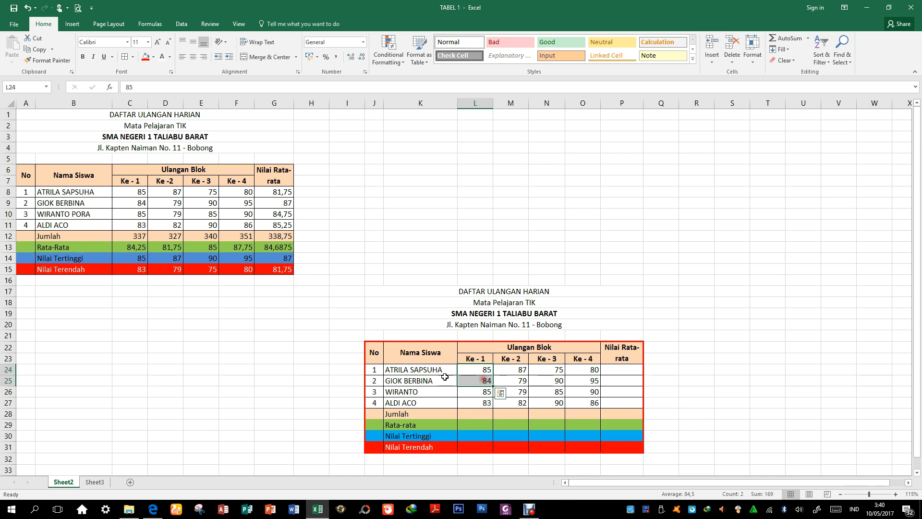
left_click(414, 370)
left_click(417, 383)
left_click(416, 393)
left_click(416, 403)
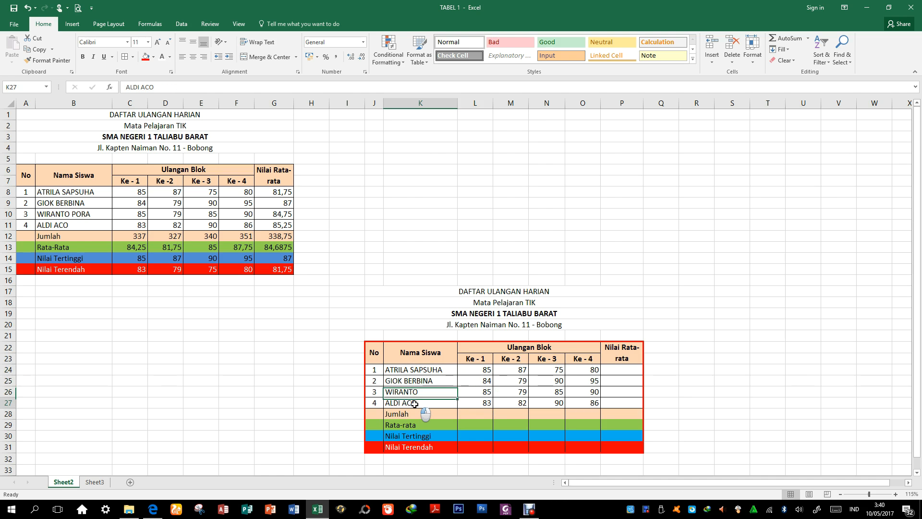
Examine which score ranges the second table's summary rows and Nilai Rata-rata column use, such as L24:L27 and L24:O24
left_click(466, 414)
left_click(466, 426)
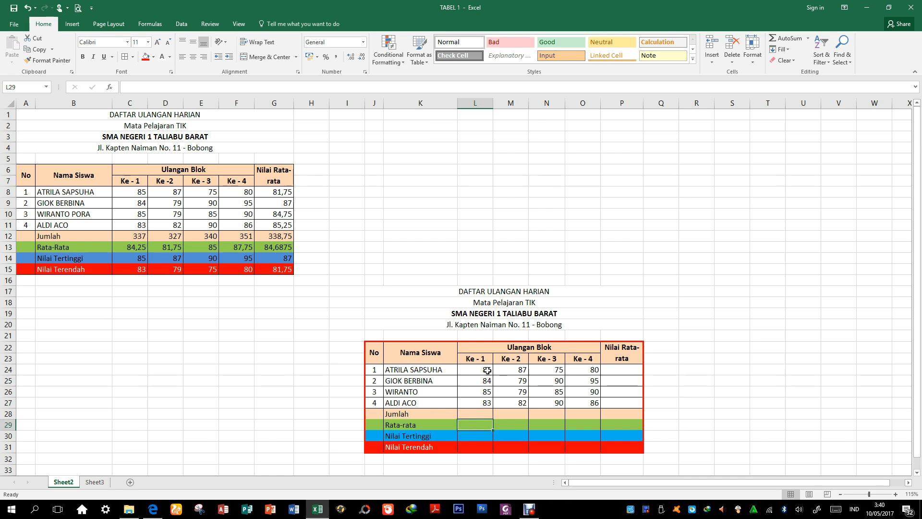
left_click_drag(482, 370, 479, 403)
left_click(480, 436)
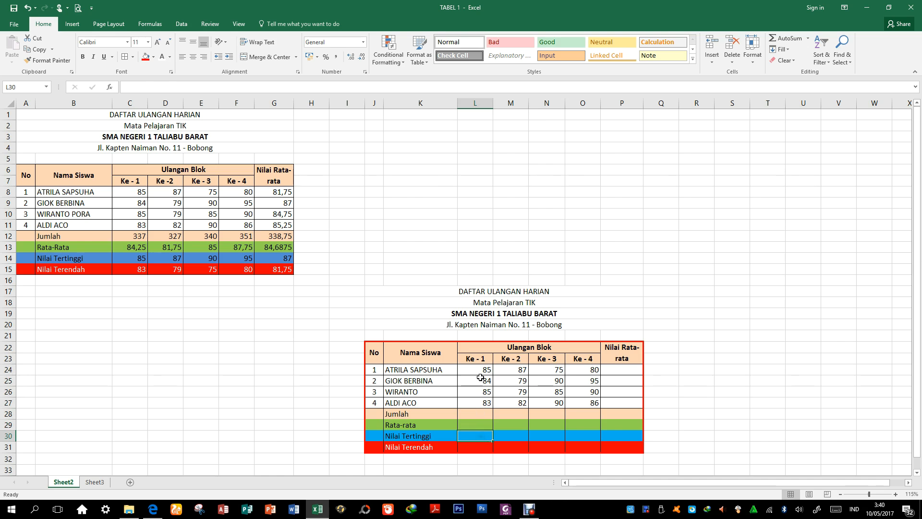
left_click_drag(486, 370, 486, 403)
left_click(468, 447)
left_click_drag(482, 369, 481, 402)
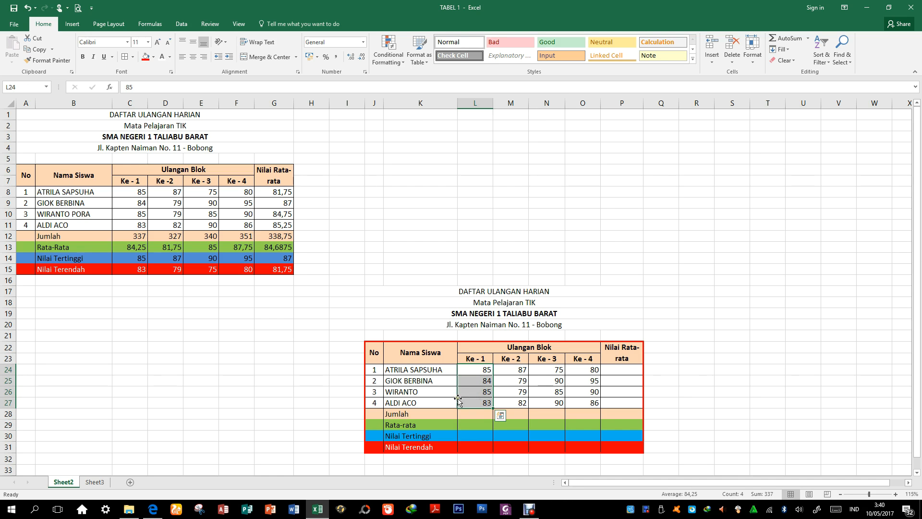
left_click(624, 369)
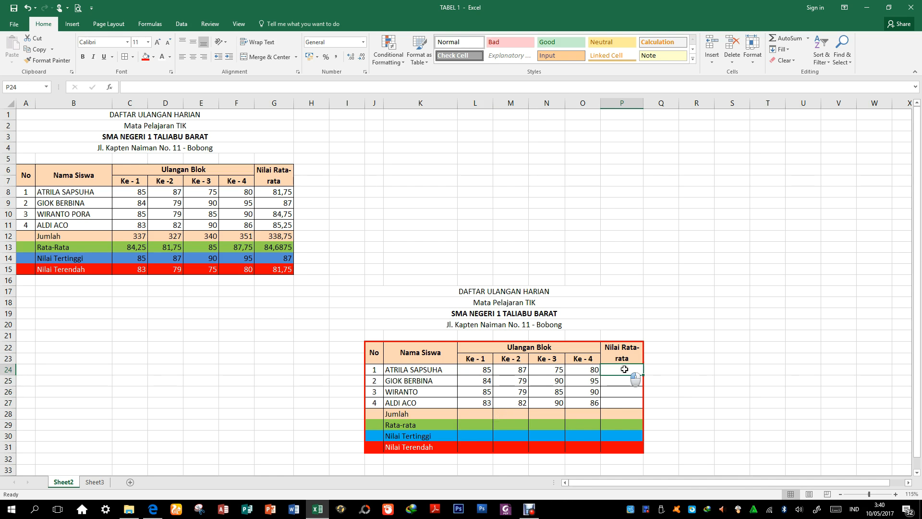
left_click_drag(590, 370, 479, 372)
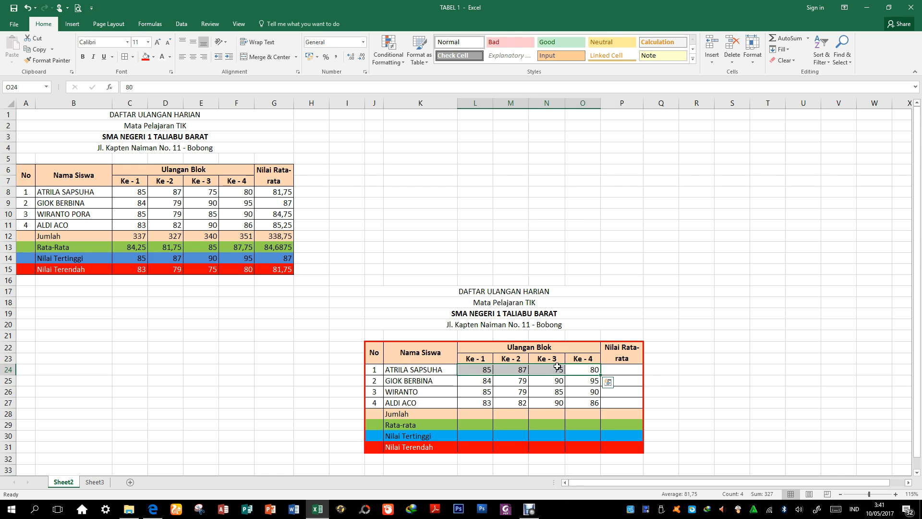
left_click(428, 369)
left_click(469, 415)
Zoom the sheet to 304% around the second table and select its Jumlah cell under Ke - 1
left_click_drag(869, 495, 884, 495)
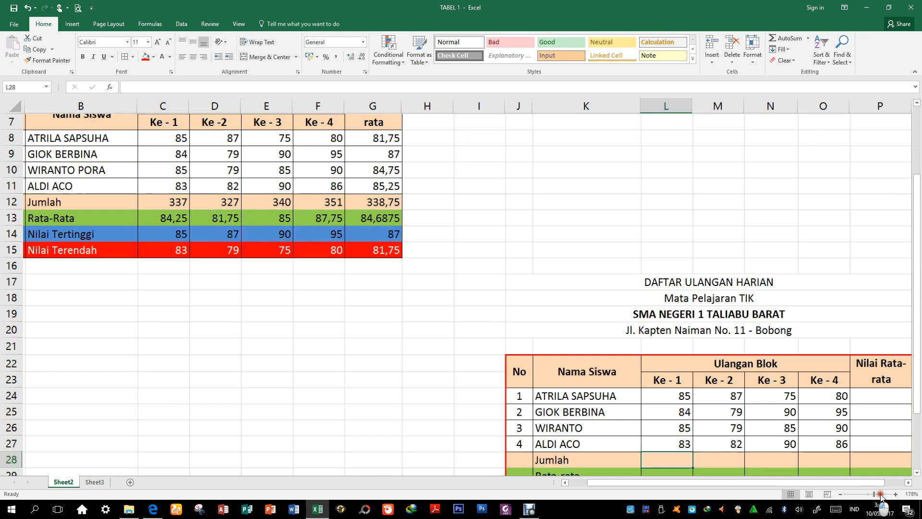
left_click_drag(718, 482, 785, 483)
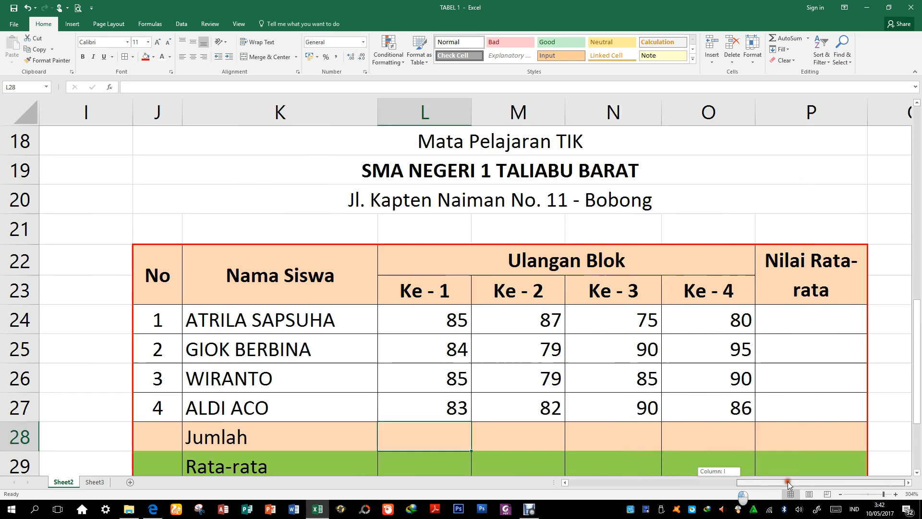
scroll(664, 365, "down", 1)
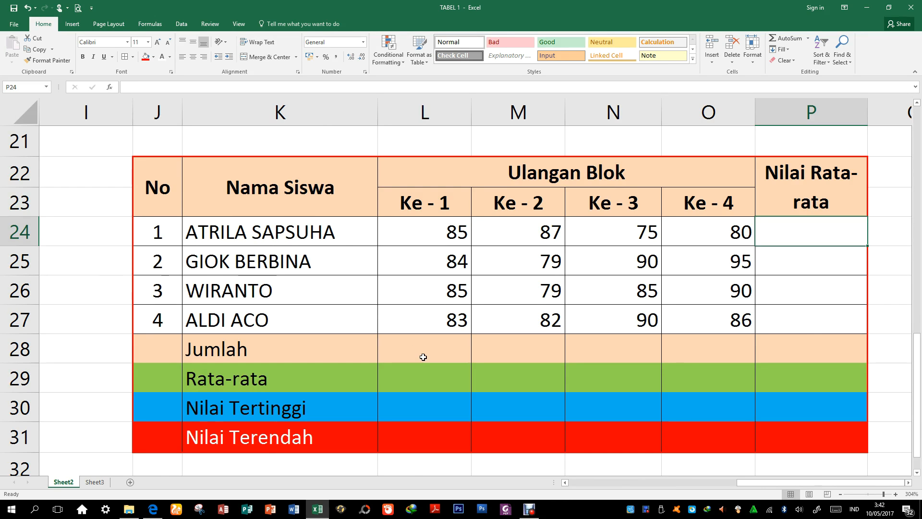
left_click(423, 358)
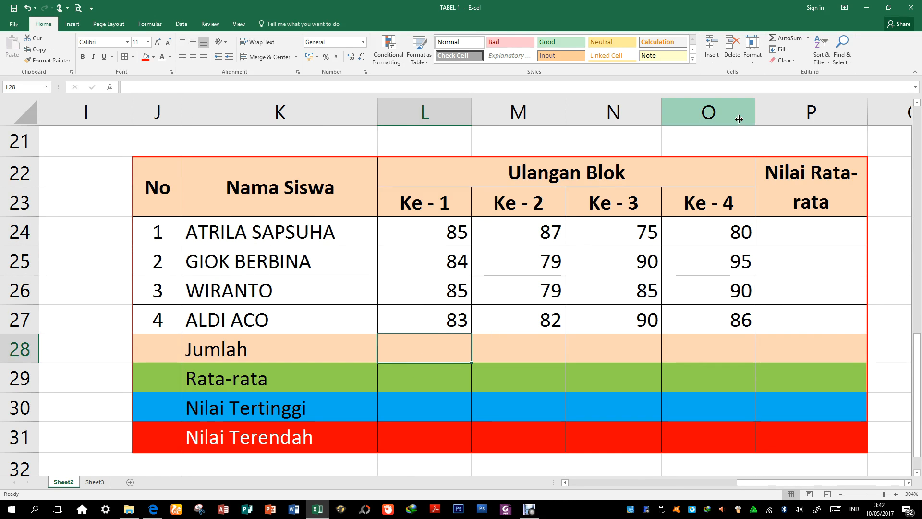
left_click(809, 40)
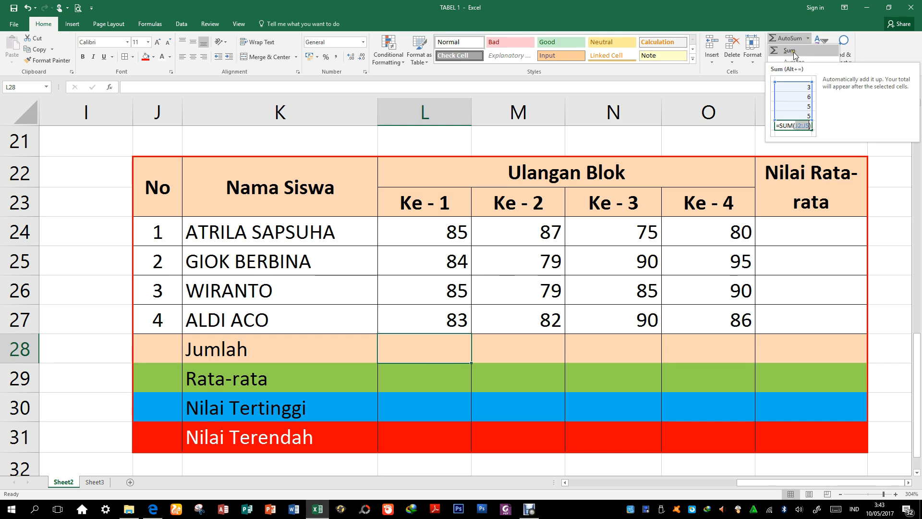
left_click(793, 50)
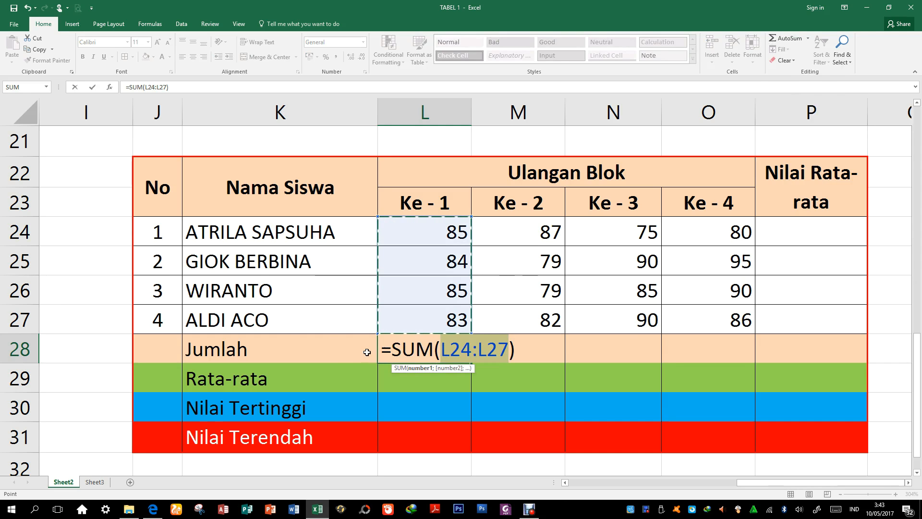
left_click(392, 350)
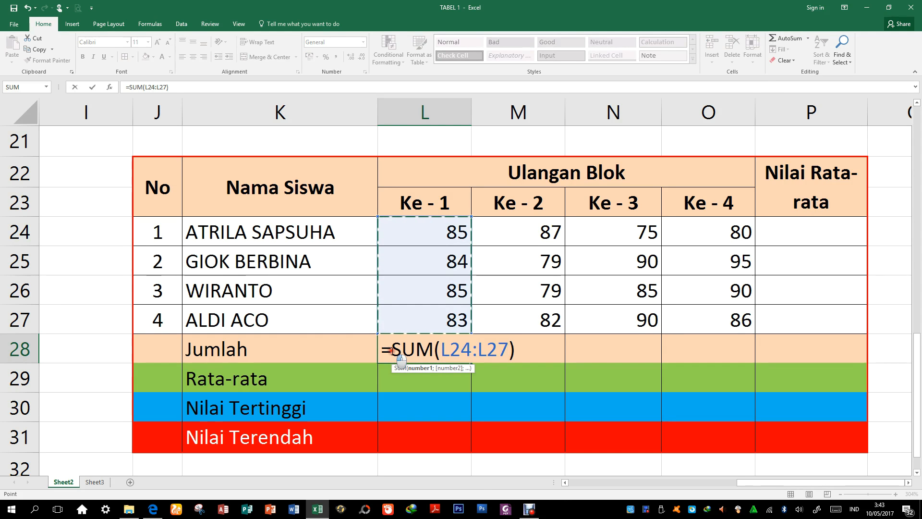
left_click(392, 350)
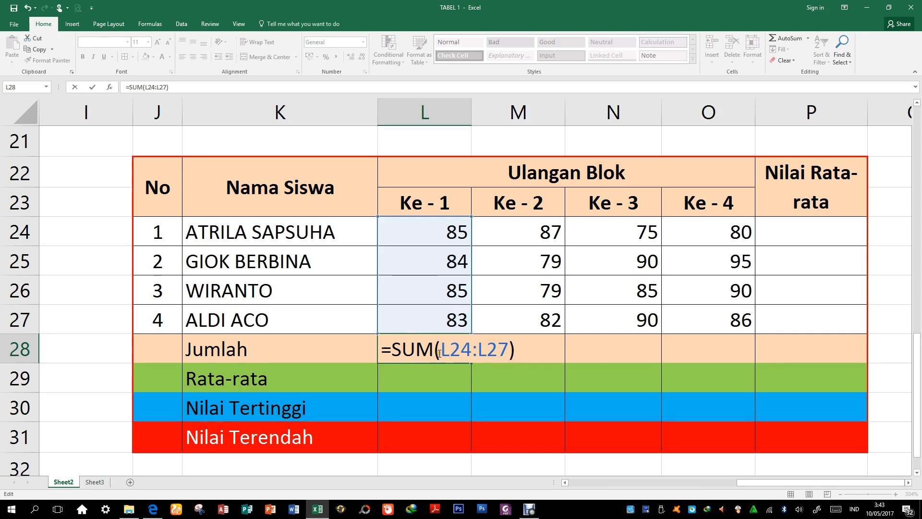
left_click_drag(440, 353, 508, 359)
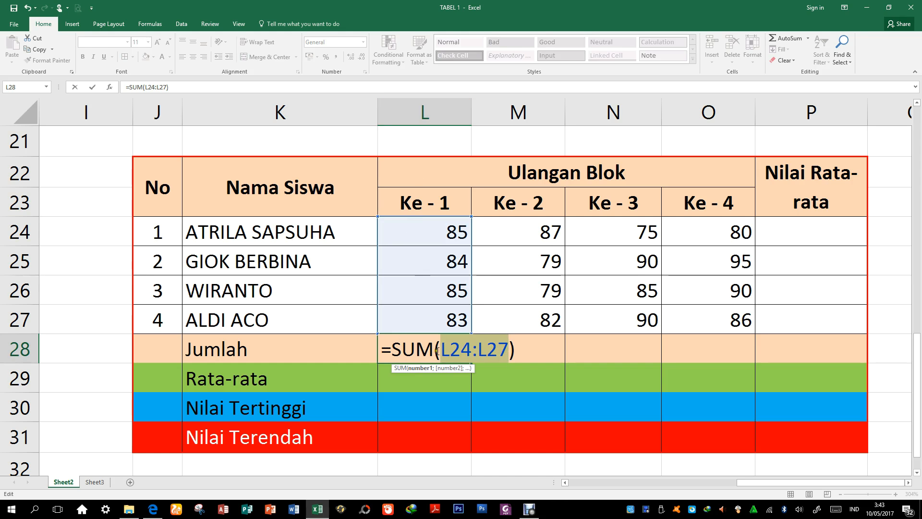
left_click(809, 38)
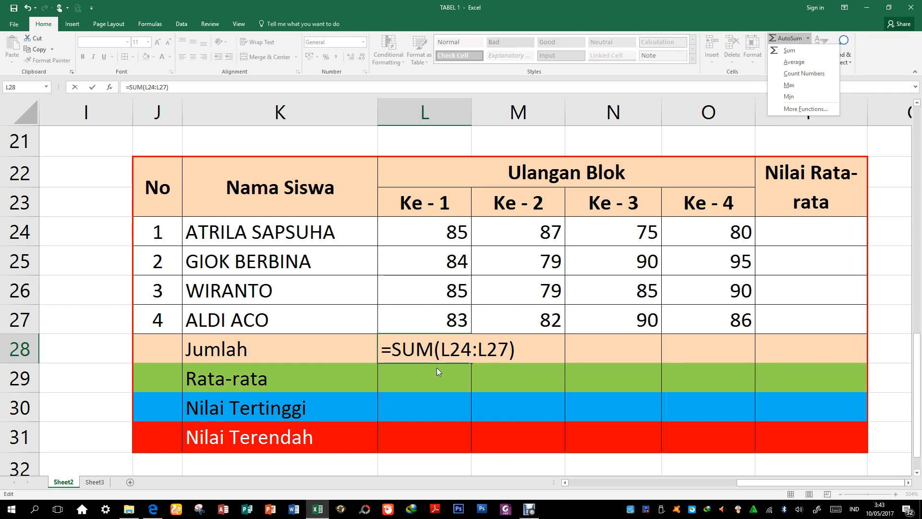
key("Escape")
key("Escape")
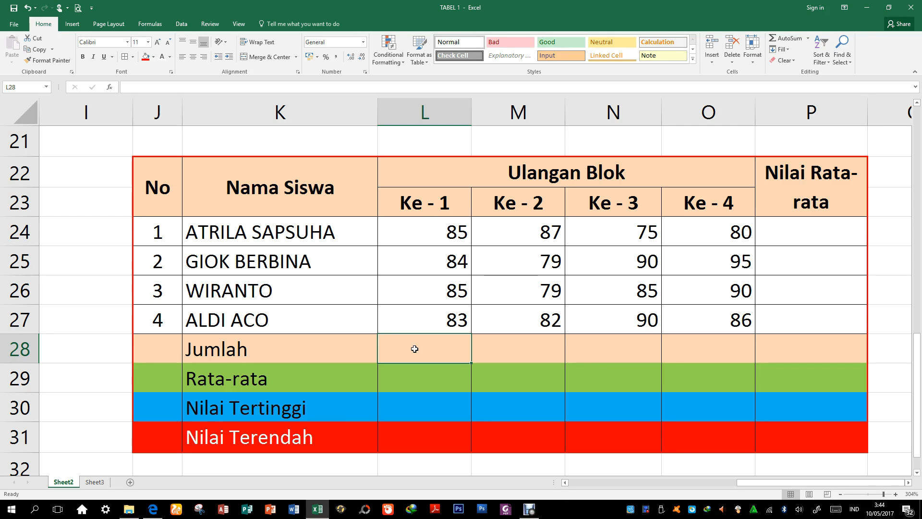
Enter the formula =SUM(L24:L27) in the Jumlah cell L28 and check the first and last cells of its range
type("=")
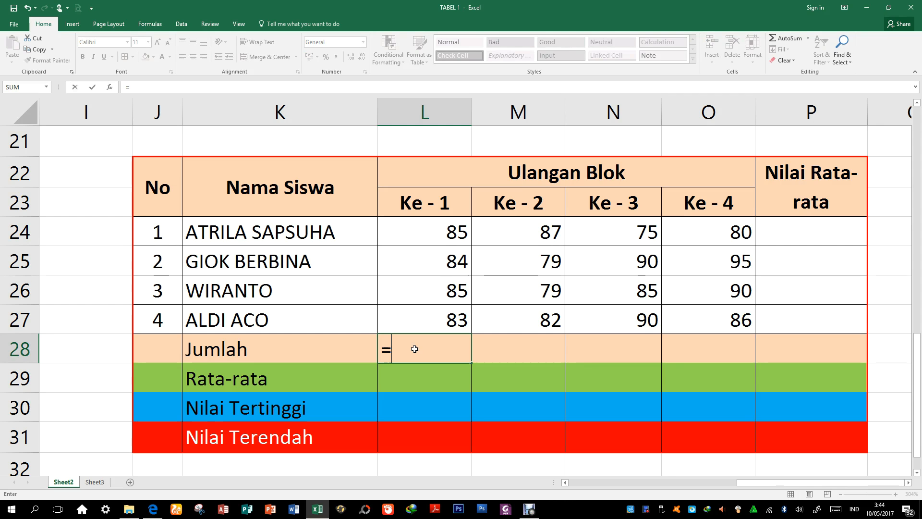
type("sum")
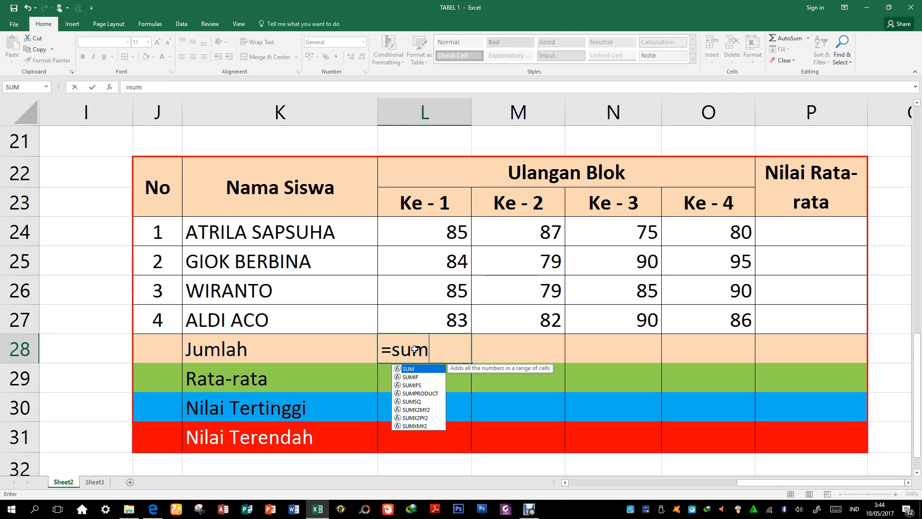
type("(")
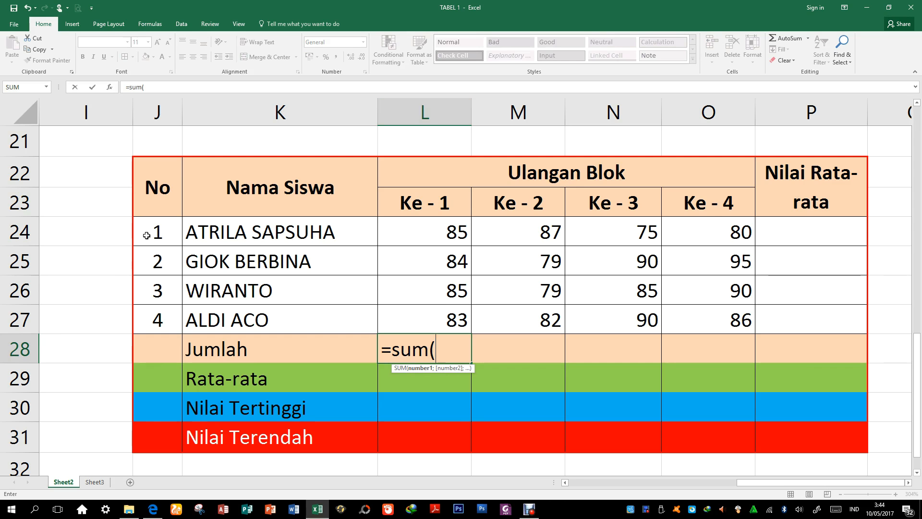
left_click(431, 233)
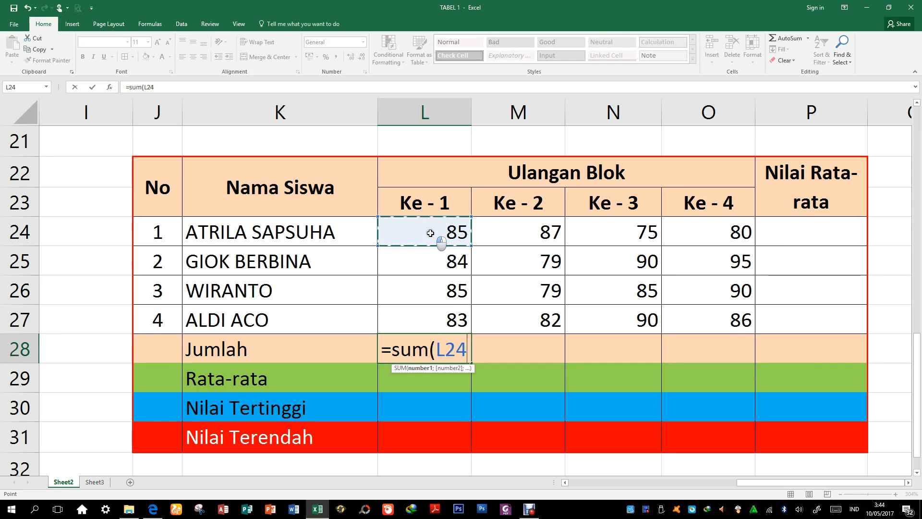
left_click_drag(431, 233, 436, 320)
type(")")
key("Return")
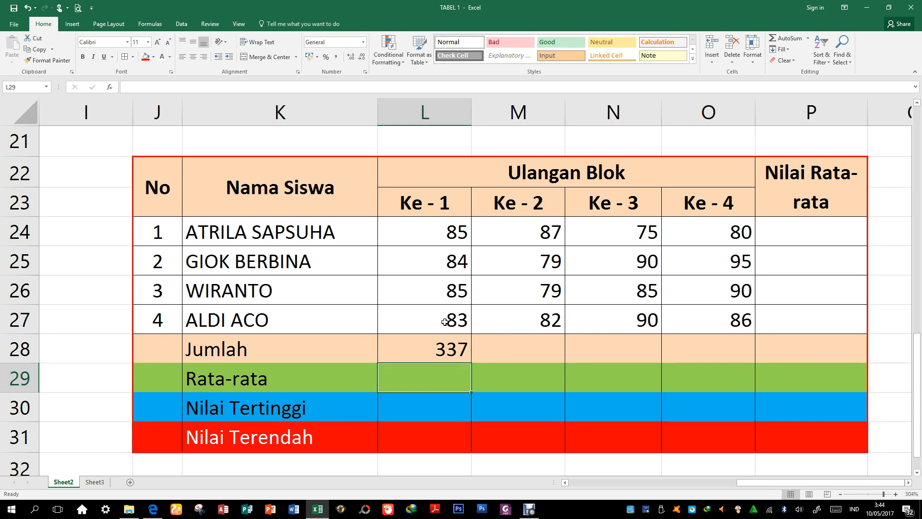
left_click(429, 229)
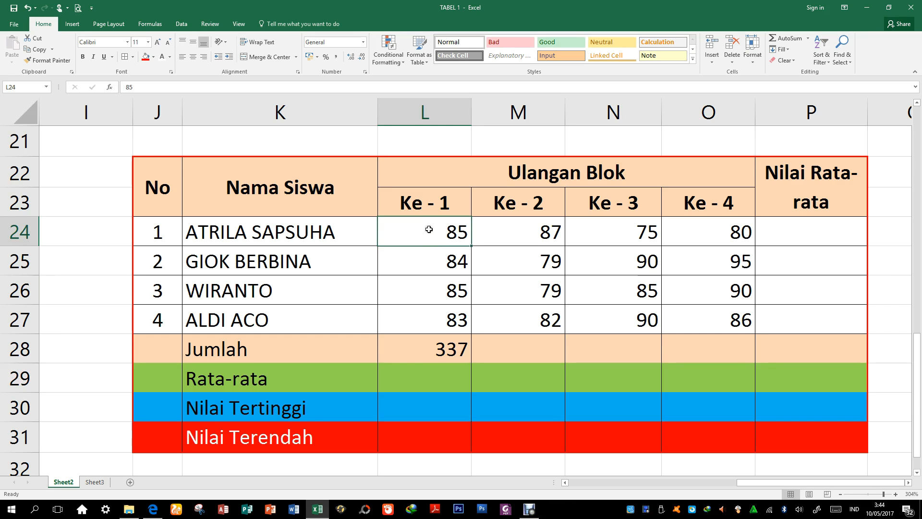
left_click(429, 322)
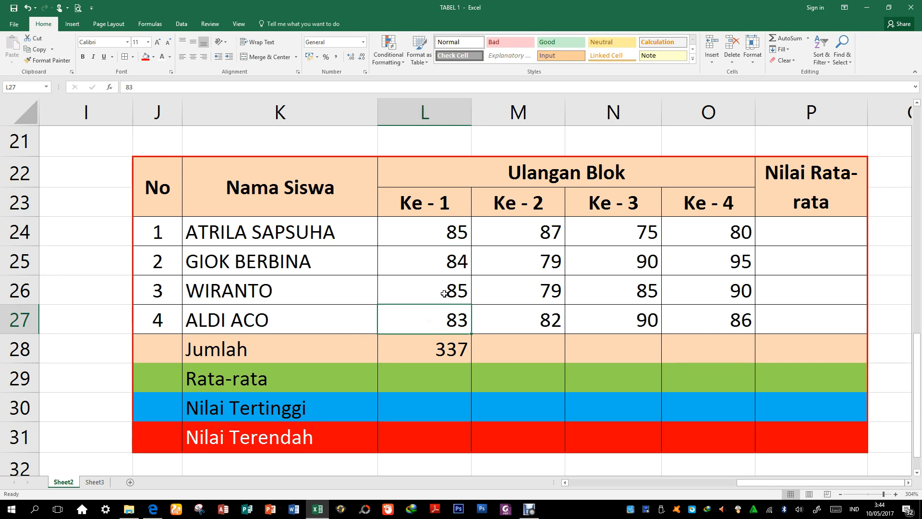
Total the Ke - 2 scores by entering =SUM(M24:M27) in the Jumlah cell M28
left_click(526, 351)
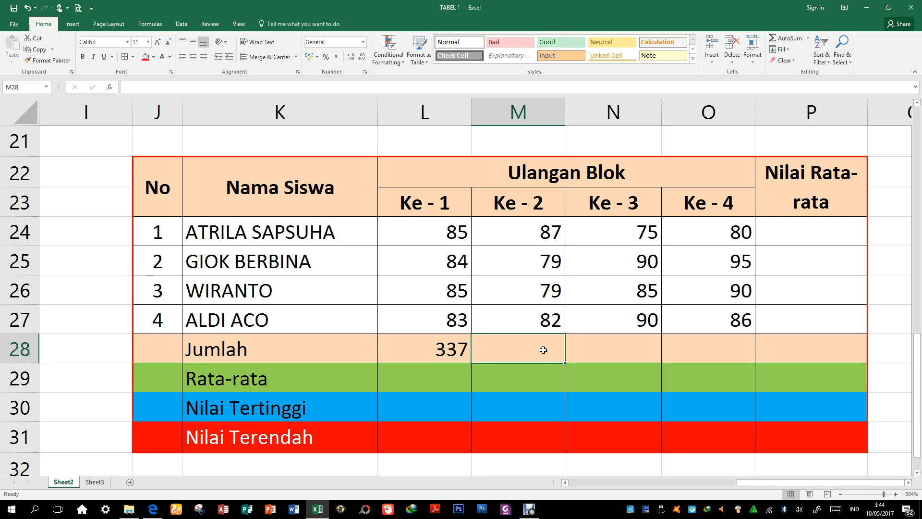
type("=sum(")
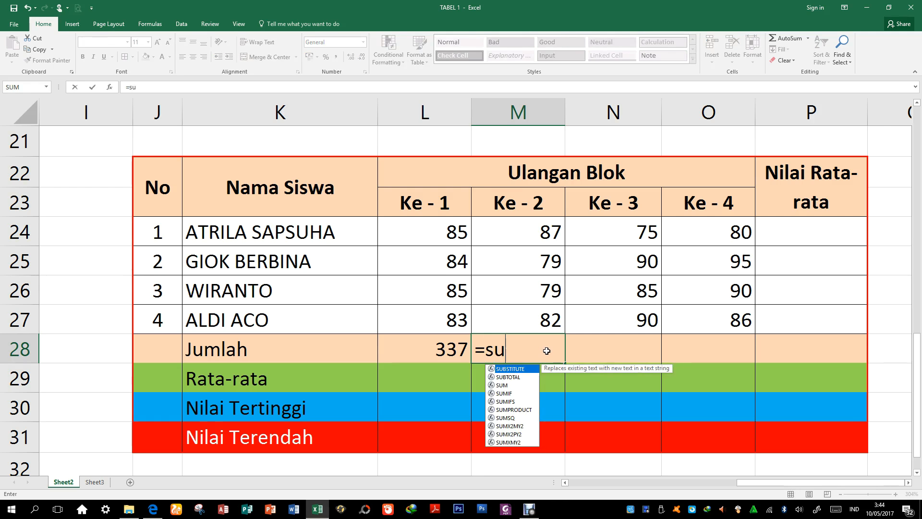
left_click_drag(519, 235, 518, 319)
type(")")
key("Return")
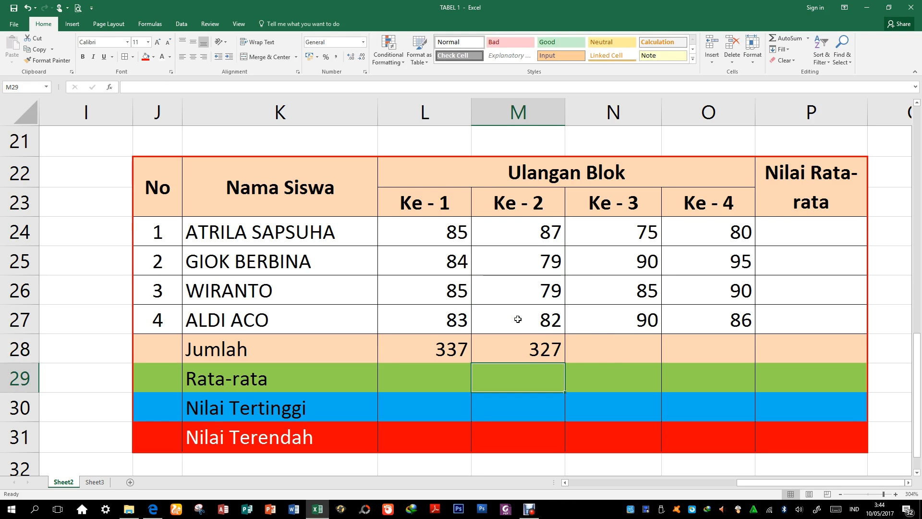
Fill the sum formula from M28 across the Jumlah row to P28 and check the row's formulas
left_click(548, 350)
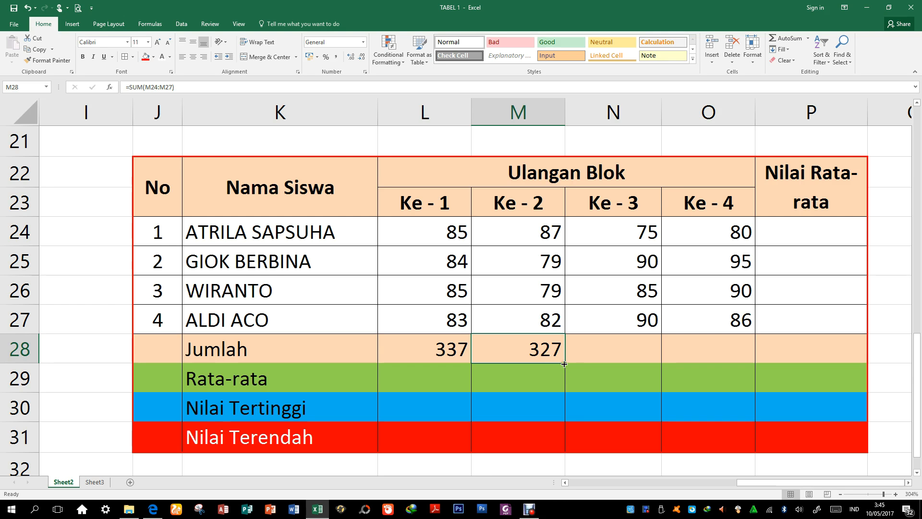
left_click_drag(565, 363, 816, 346)
left_click(707, 382)
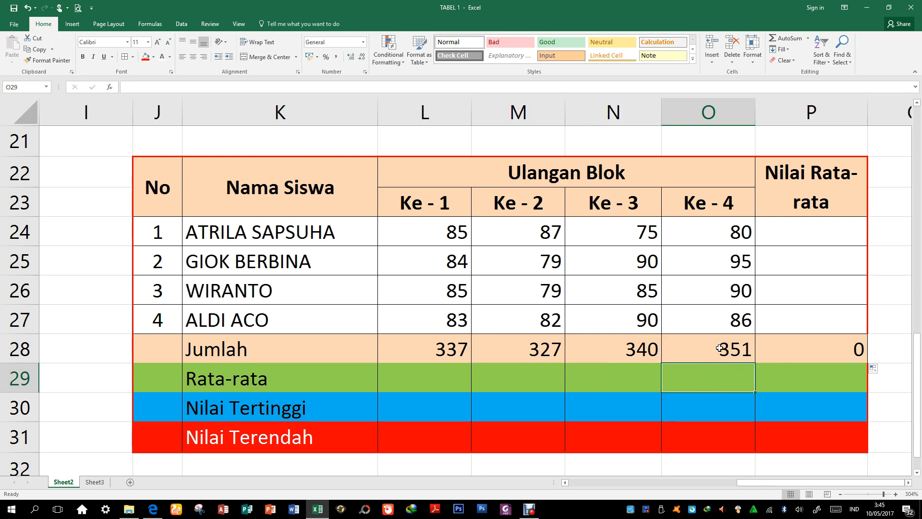
left_click(431, 343)
left_click(522, 348)
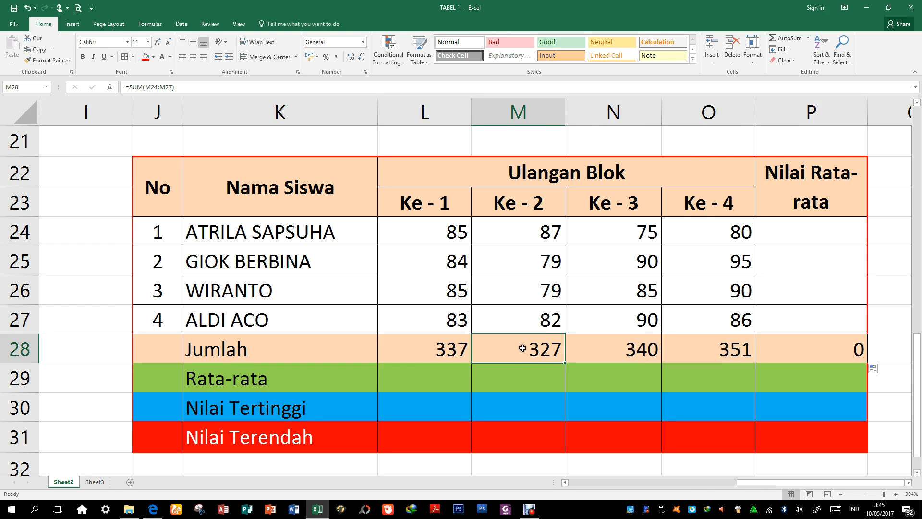
left_click(624, 349)
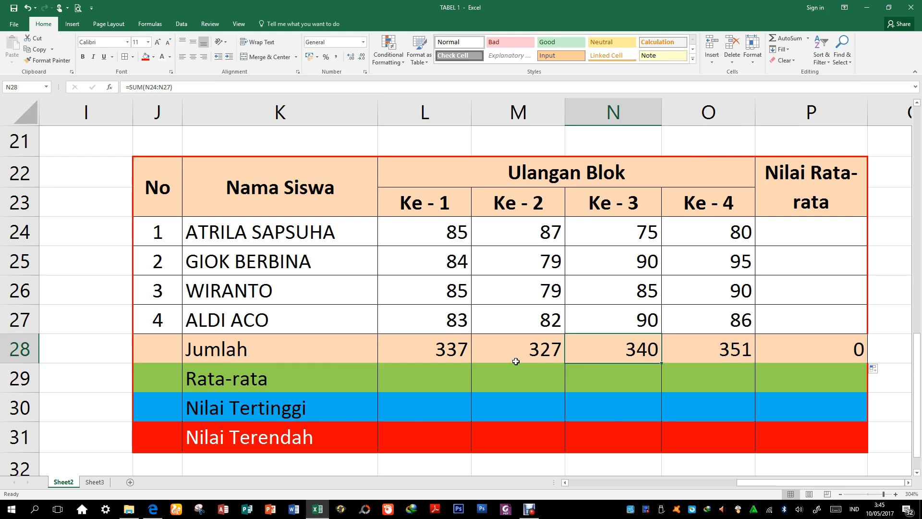
left_click(799, 229)
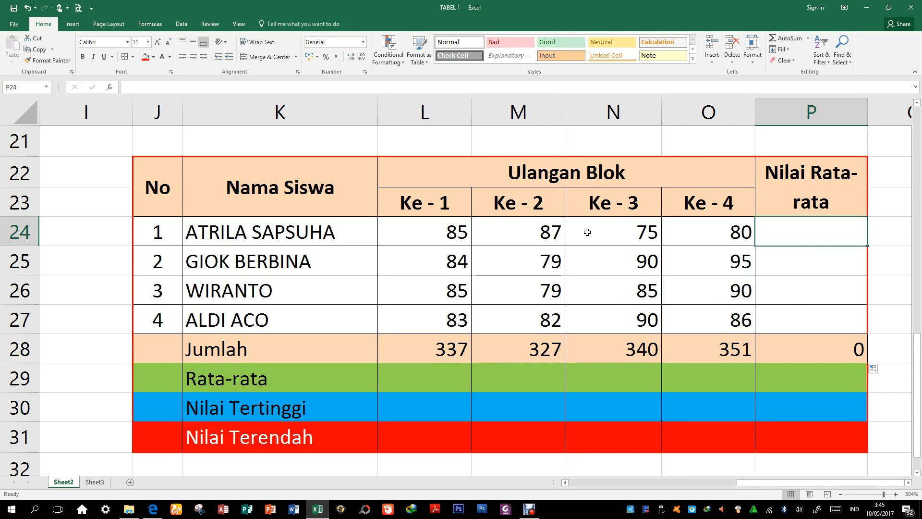
left_click(412, 382)
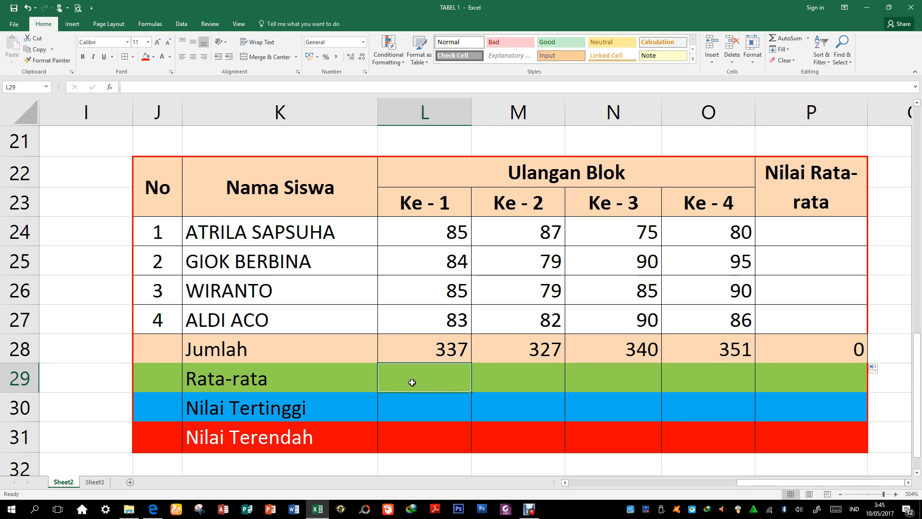
left_click_drag(433, 227, 440, 330)
left_click(435, 376)
left_click(808, 38)
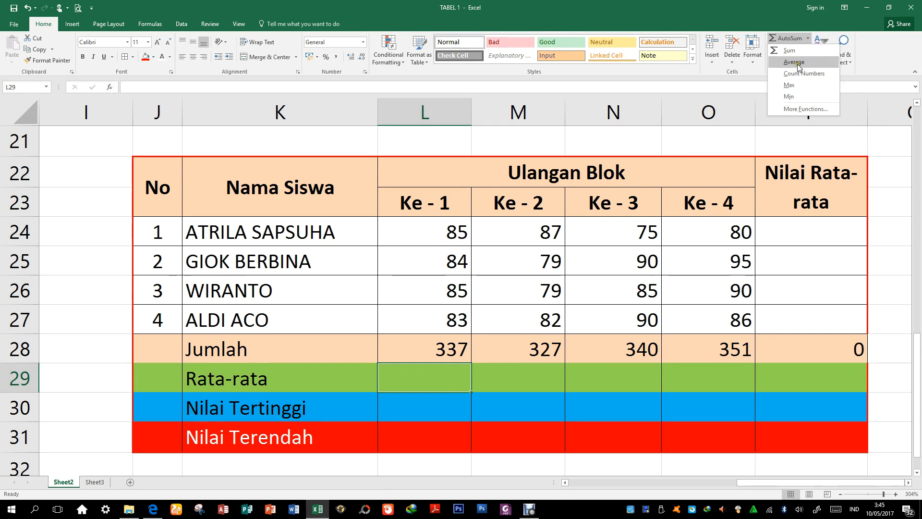
Average the Ke - 1 scores by entering =AVERAGE(L24:L27) in the Rata-rata cell L29
left_click(431, 381)
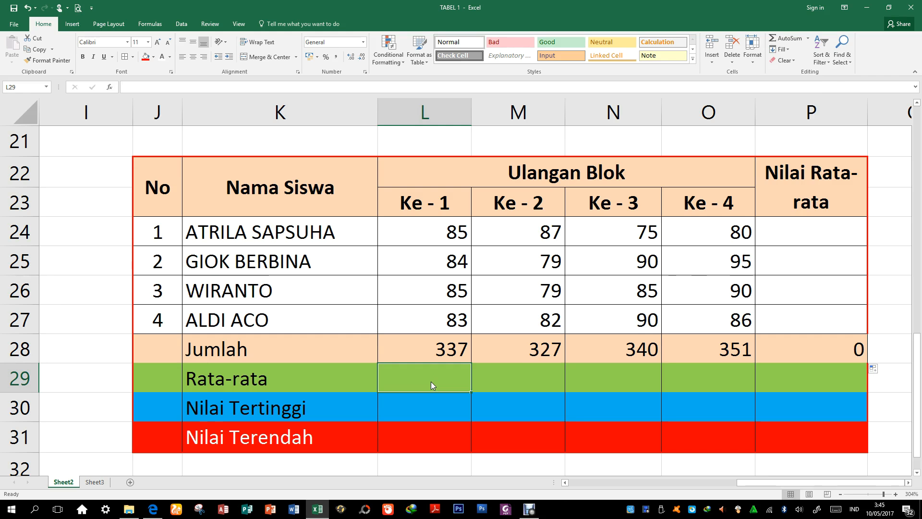
type("=")
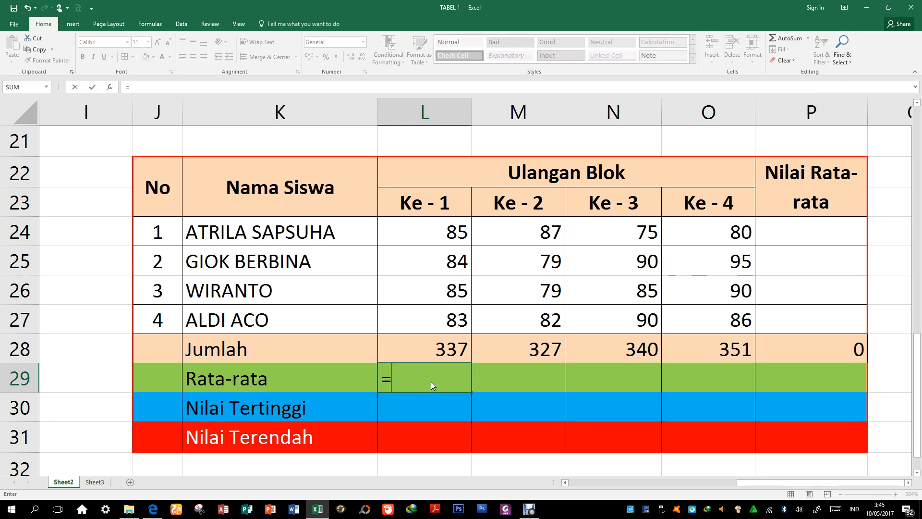
type("average")
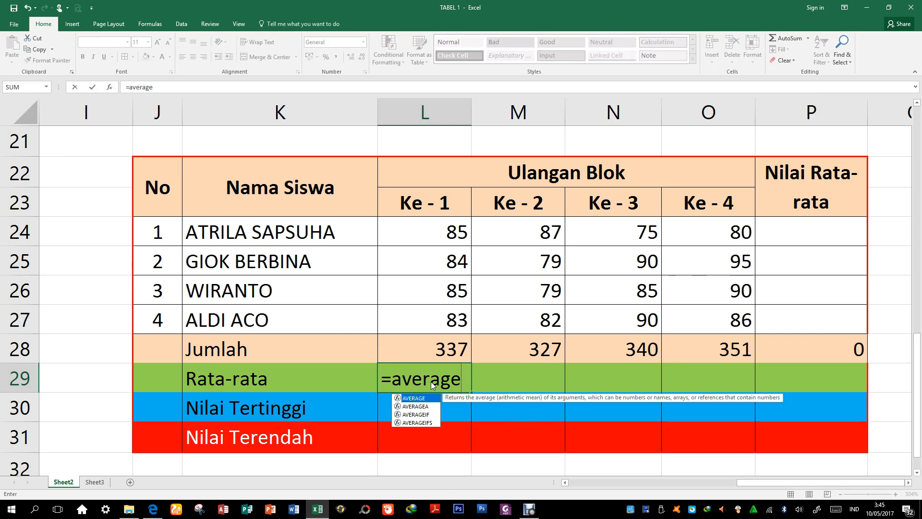
type("(")
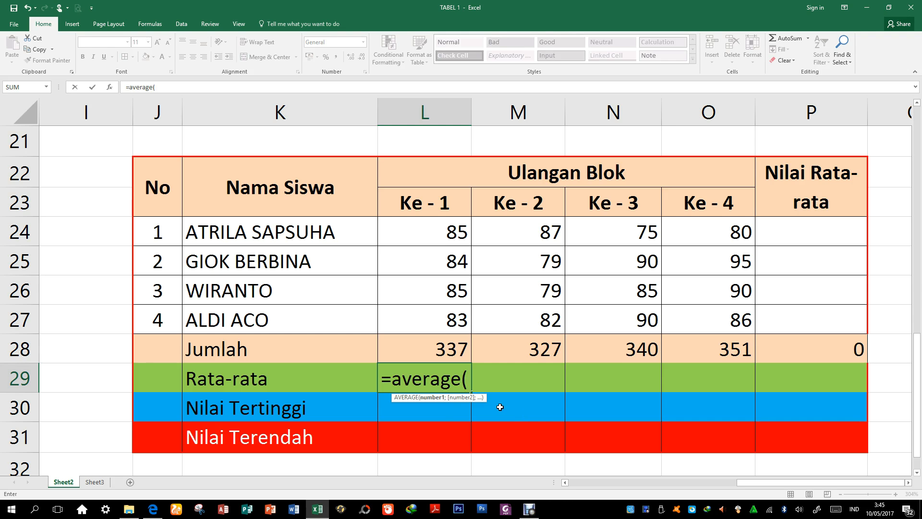
left_click_drag(456, 231, 450, 315)
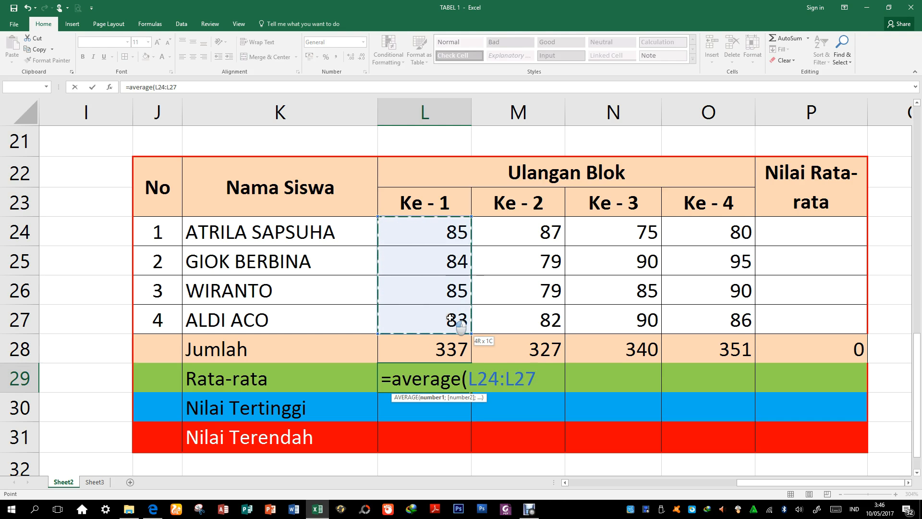
left_click_drag(451, 318, 450, 318)
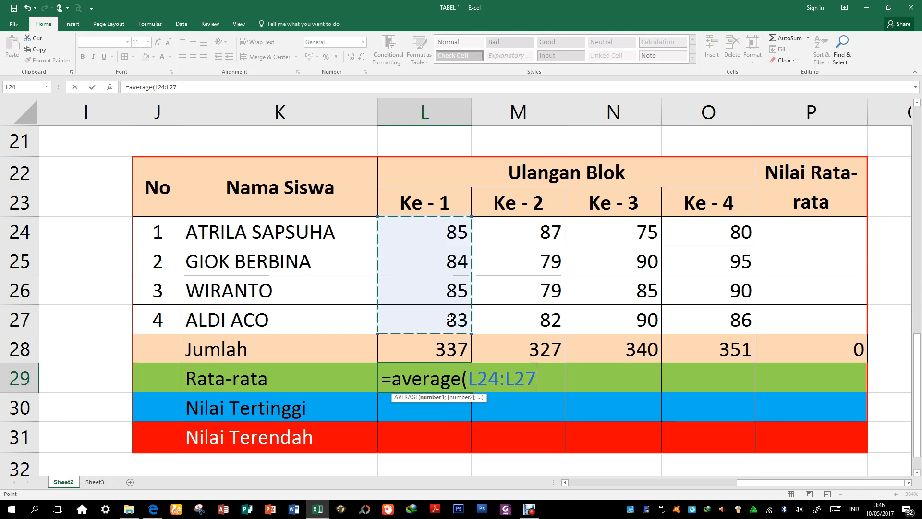
type(")")
key("Return")
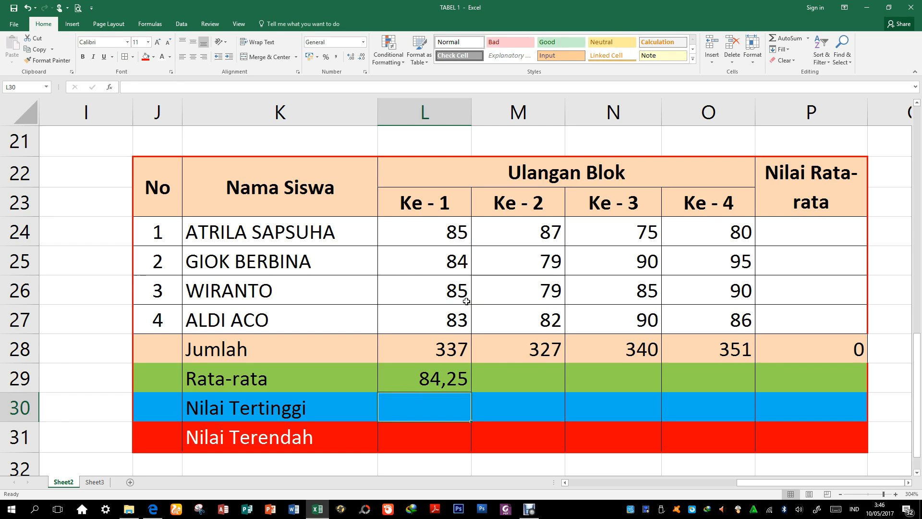
Fill the average formula from L29 across the Rata-rata row to P29
left_click(446, 387)
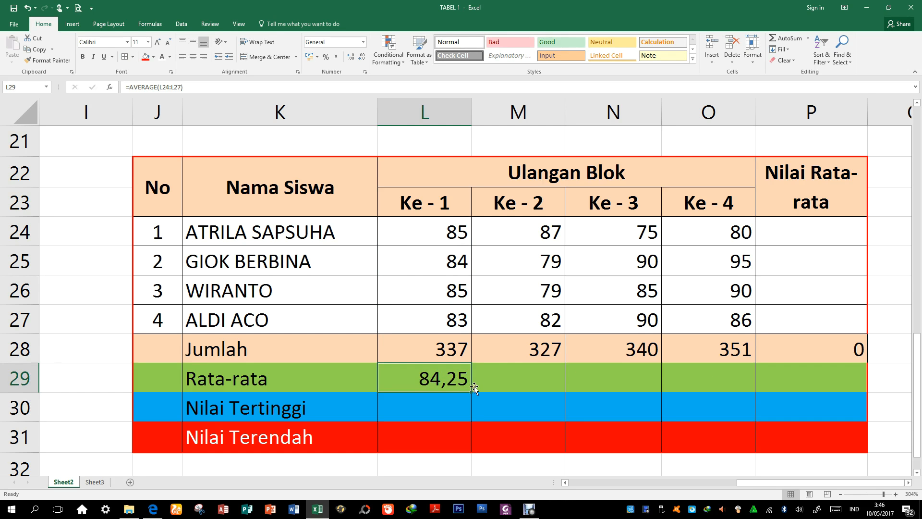
left_click_drag(471, 392, 830, 375)
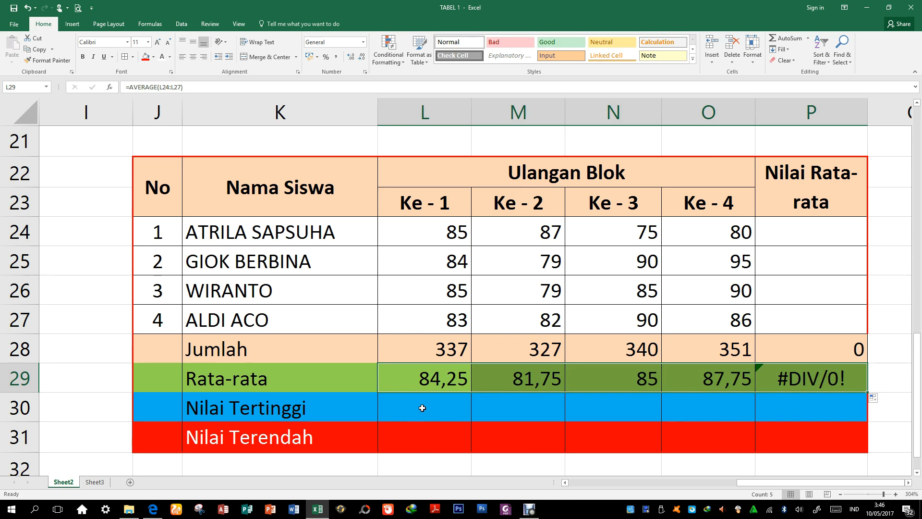
left_click(446, 408)
left_click(446, 383)
Average the first student's four scores by entering =AVERAGE(L24:O24) in the Nilai Rata-rata cell P24
left_click(806, 231)
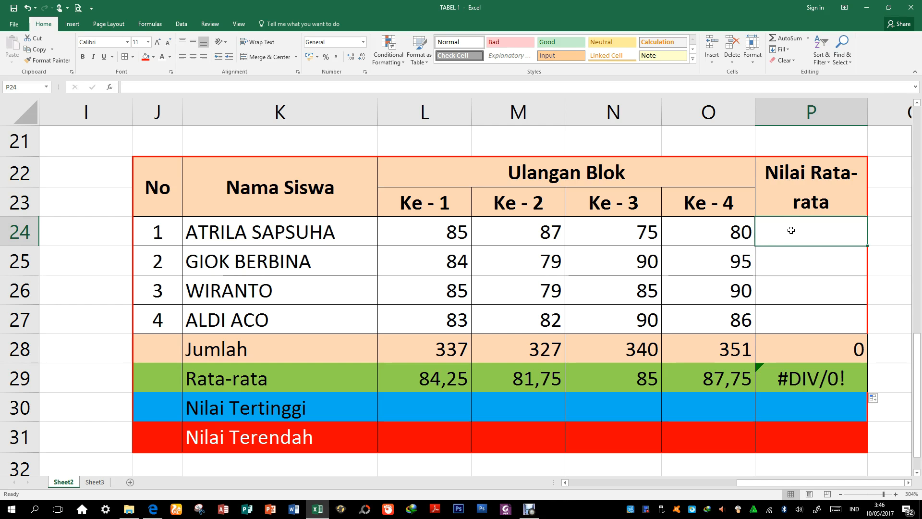
type("=")
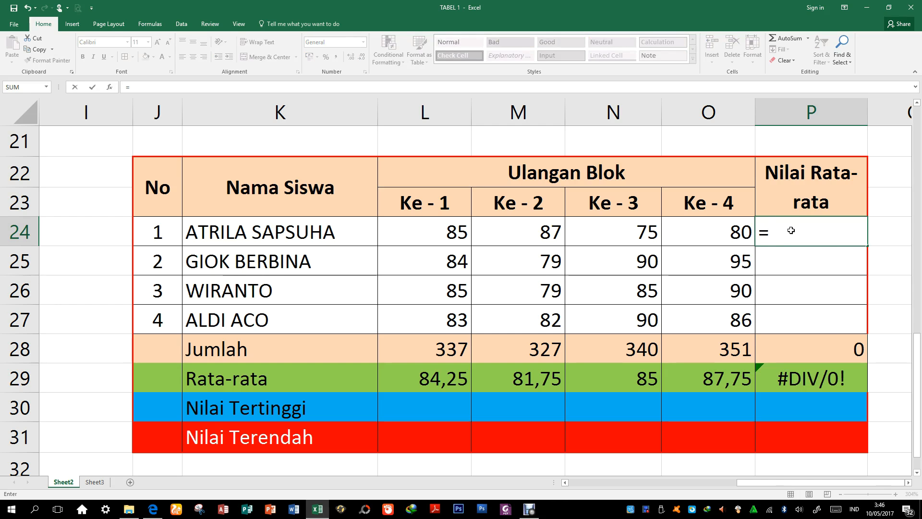
type("average")
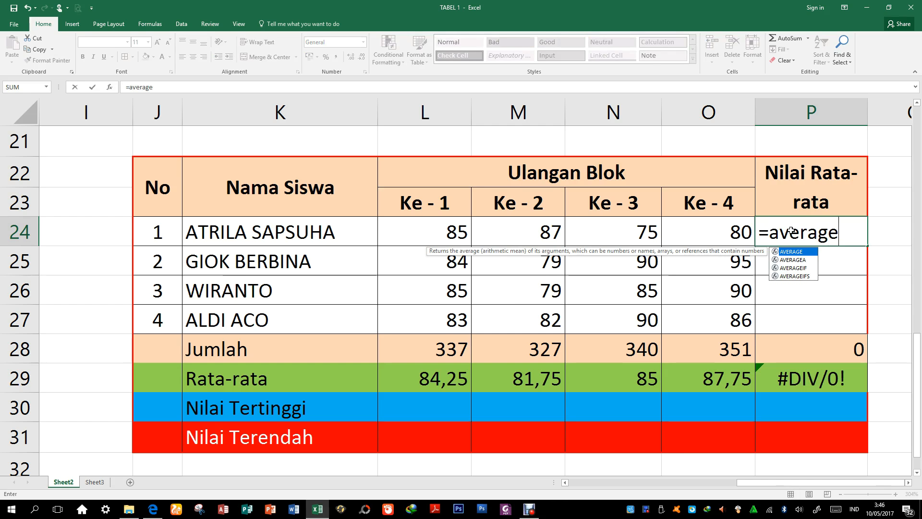
type("(")
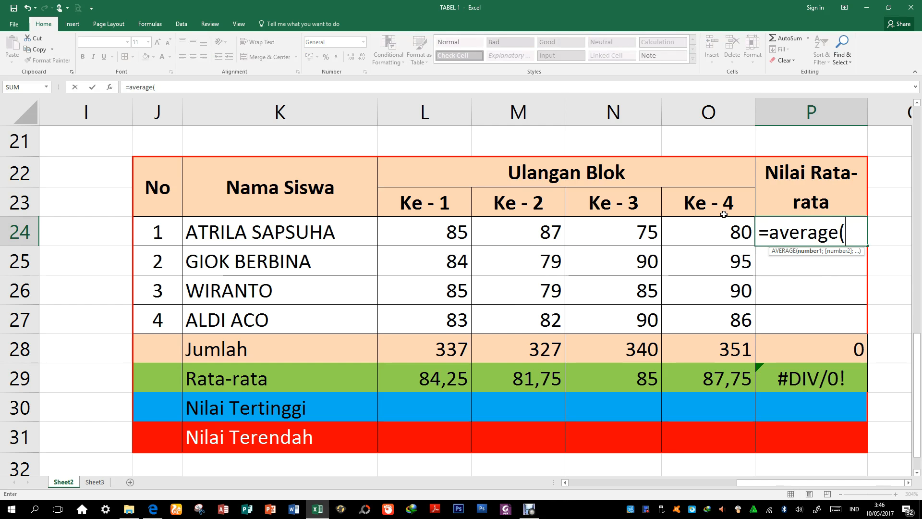
left_click(416, 234)
left_click_drag(416, 233, 702, 234)
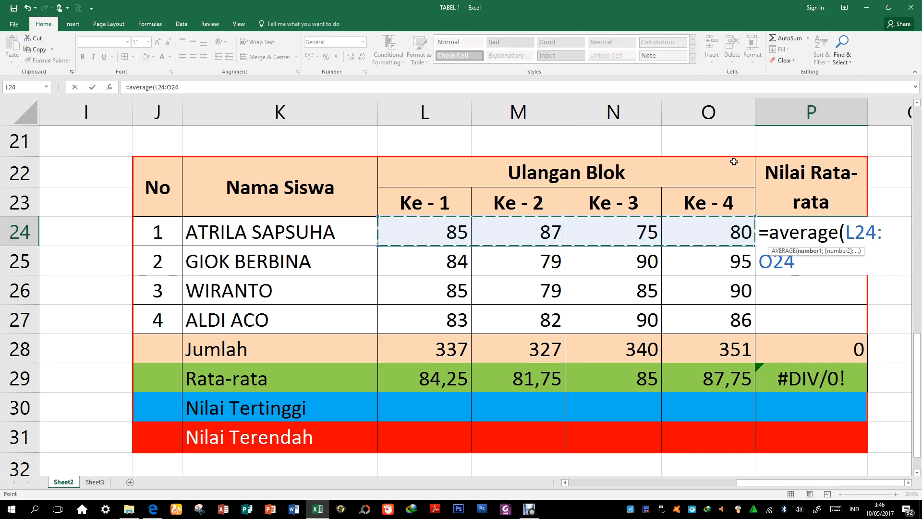
type(")")
key("Return")
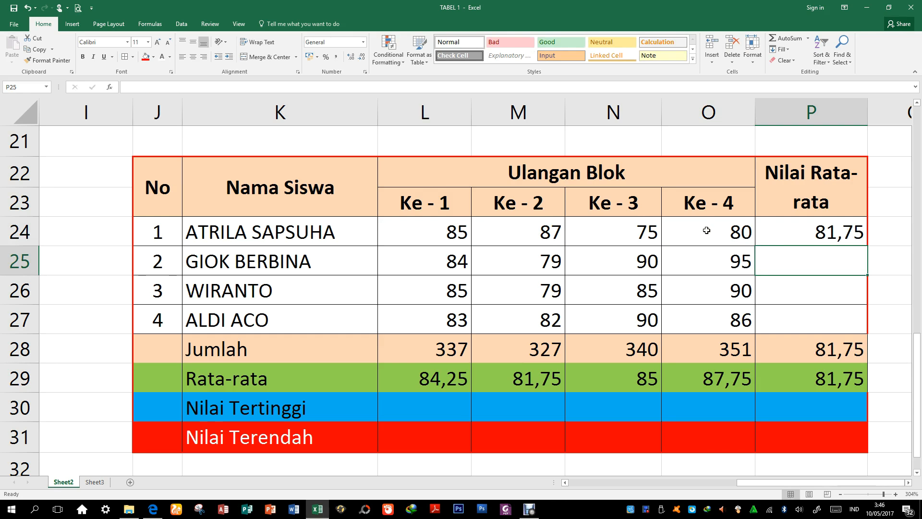
Fill the average formula from P24 down the Nilai Rata-rata column to P27
left_click(846, 230)
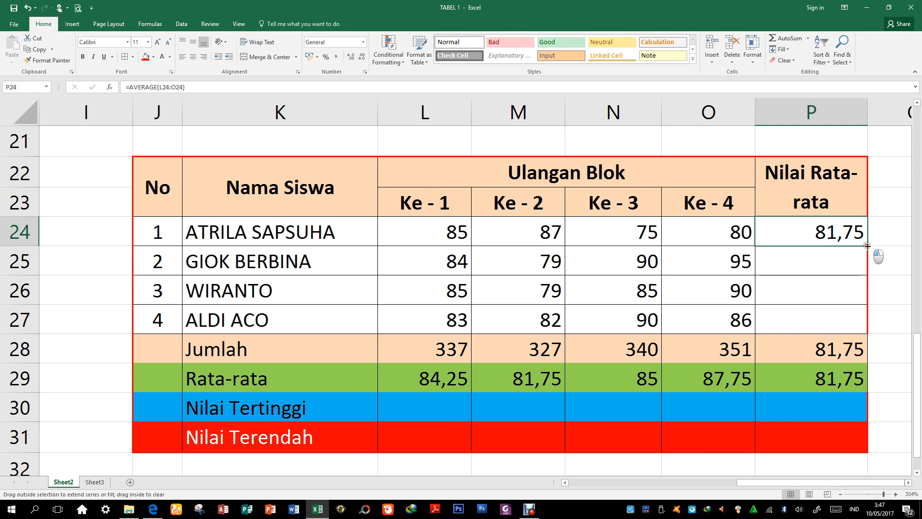
left_click_drag(868, 246, 868, 332)
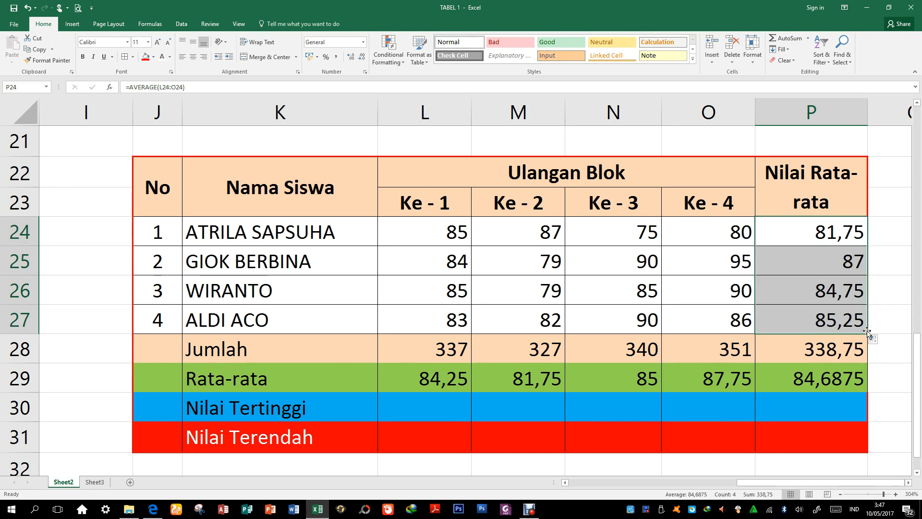
left_click(842, 260)
left_click(845, 242)
mouse_move(868, 248)
left_mouse_down()
mouse_move(863, 272)
mouse_move(867, 247)
left_mouse_up()
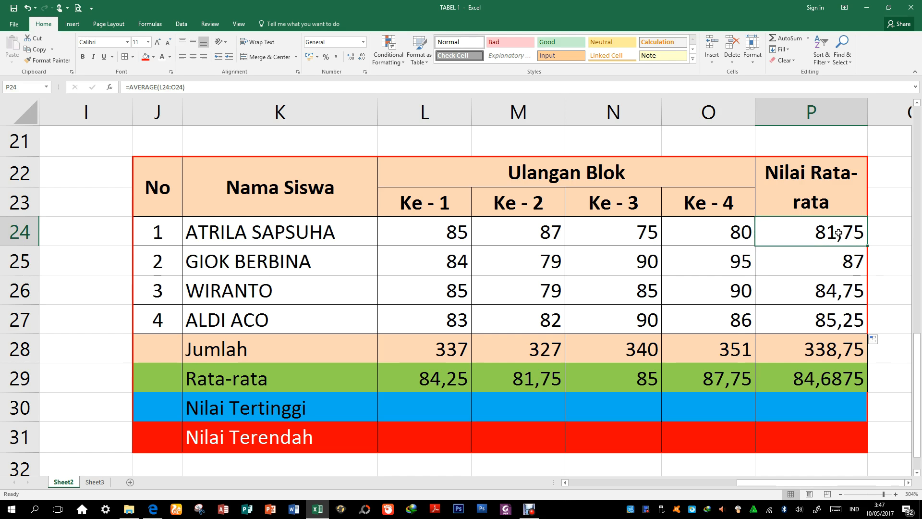
Examine the formulas in the Nilai Rata-rata column, comparing the ranges in P24 and P25, then check P27 and the Jumlah cell P28
left_click(846, 271)
left_click(844, 232)
left_click(847, 262)
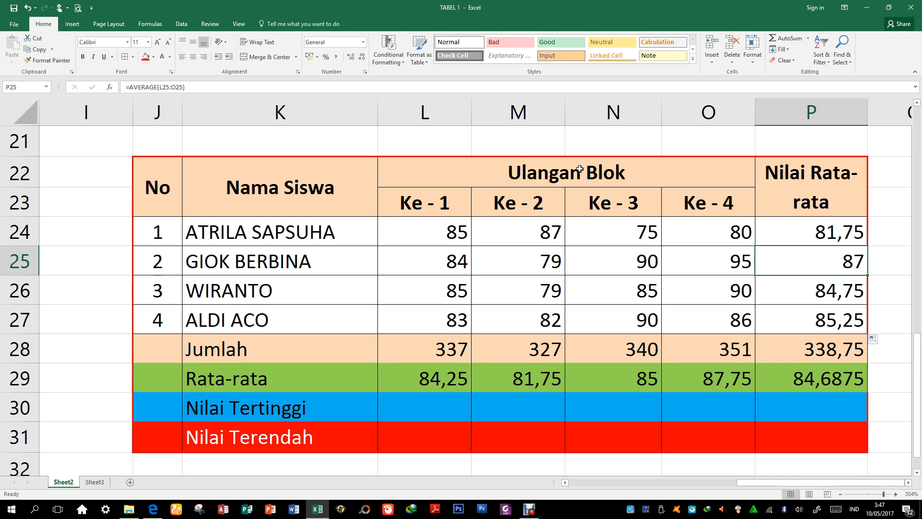
left_click(812, 235)
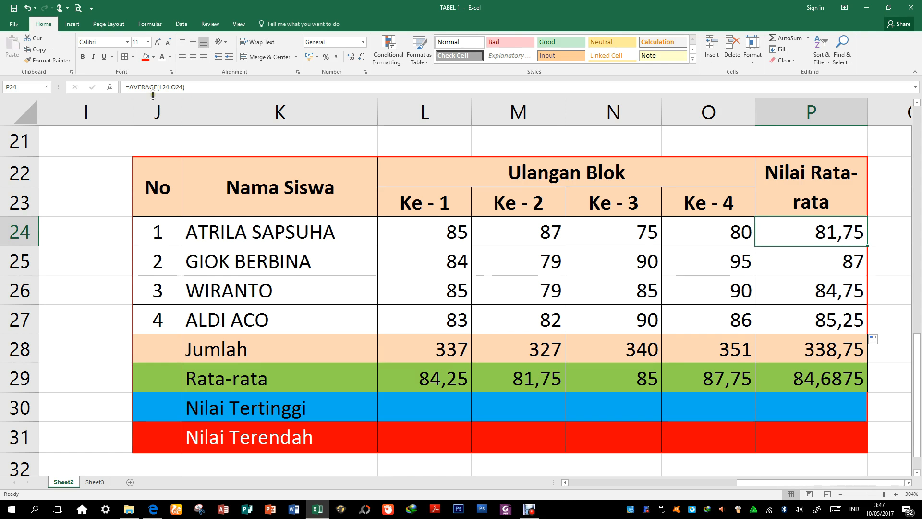
double_click(832, 234)
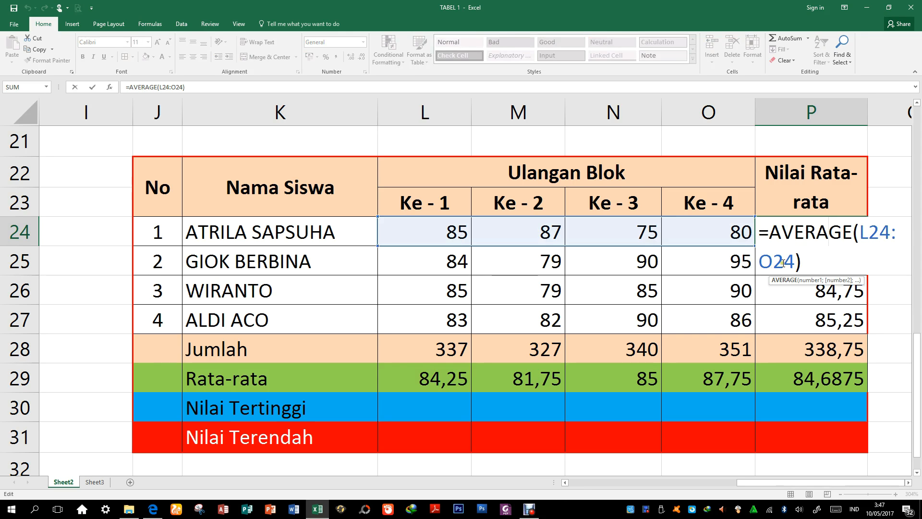
key("Return")
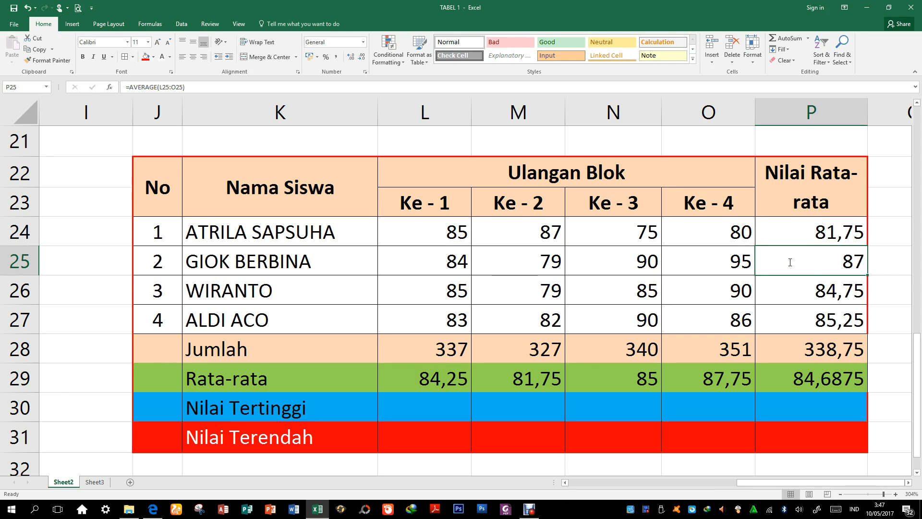
double_click(847, 262)
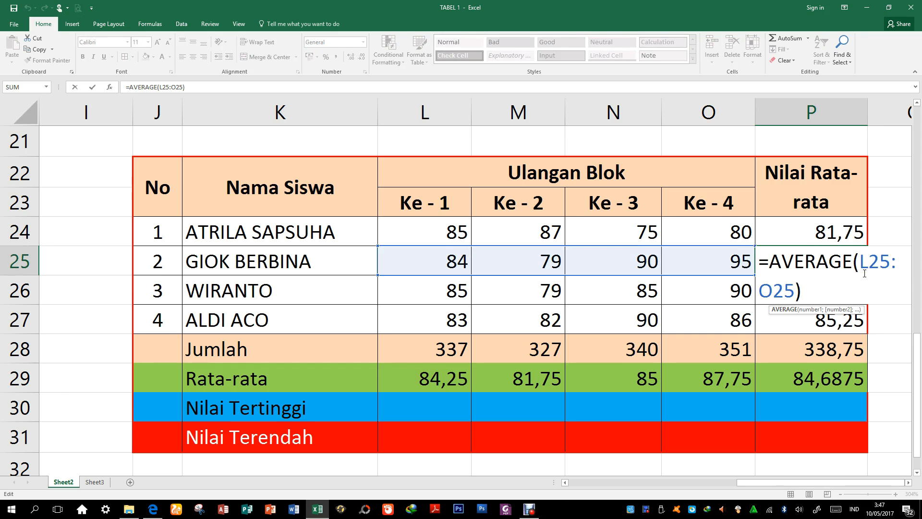
key("Return")
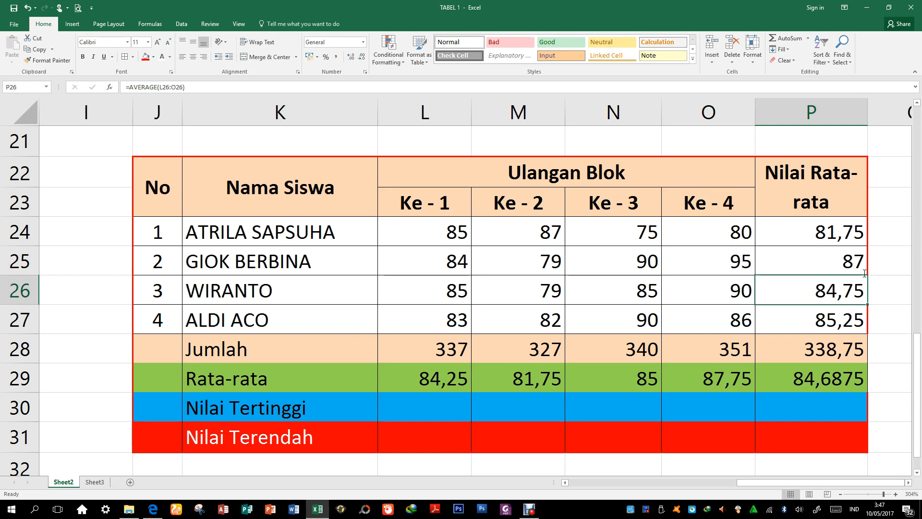
left_click(843, 324)
left_click(839, 353)
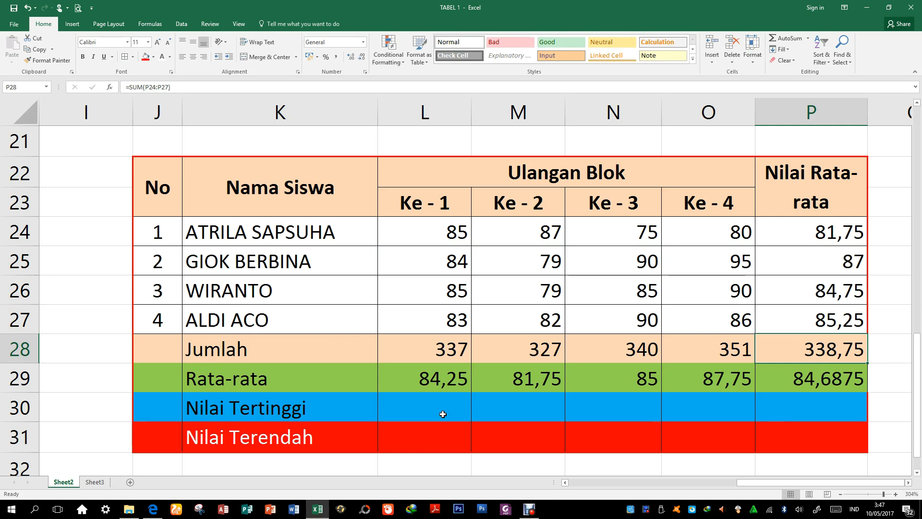
Find the highest Ke - 1 score by entering =MAX(L24:L27) in the Nilai Tertinggi cell L30
left_click(440, 413)
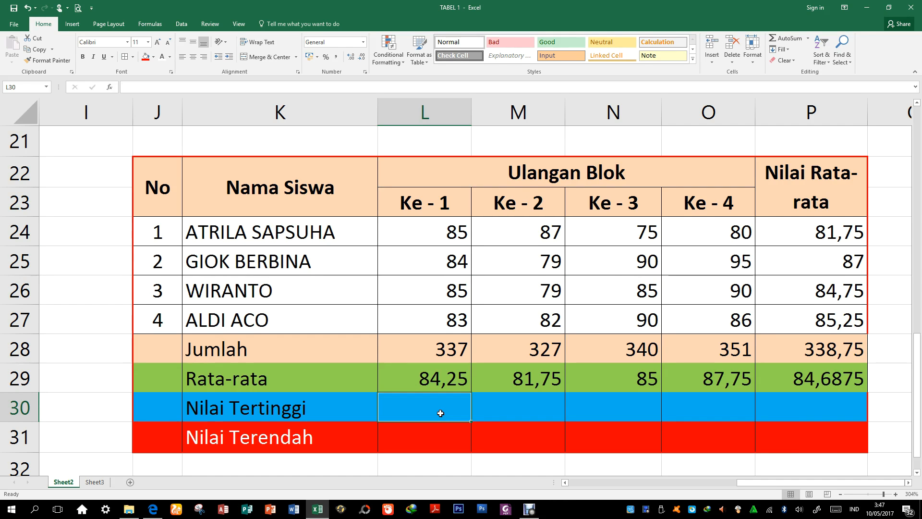
type("=max")
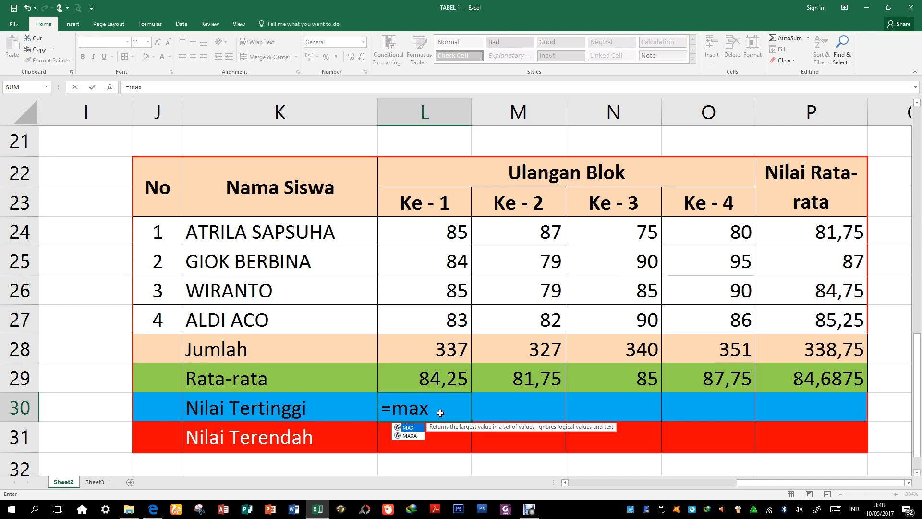
type("(")
left_click_drag(439, 232, 441, 321)
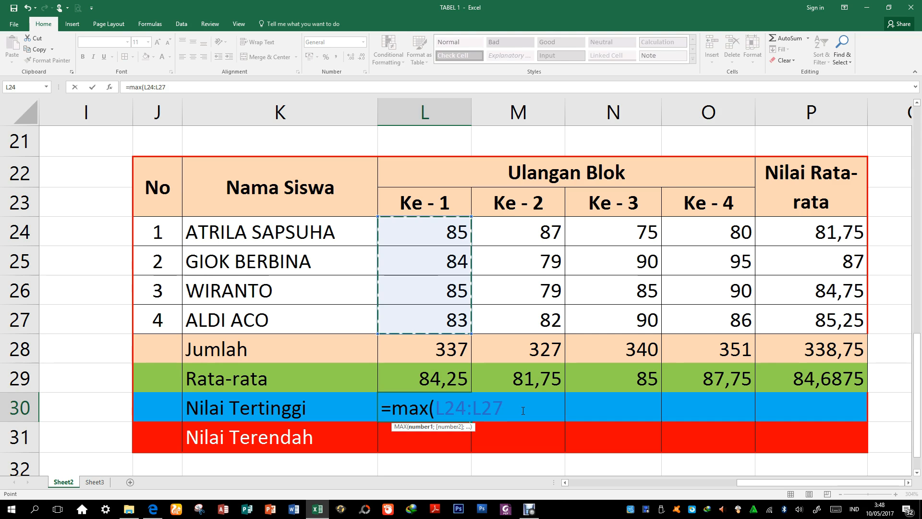
type(")")
key("Return")
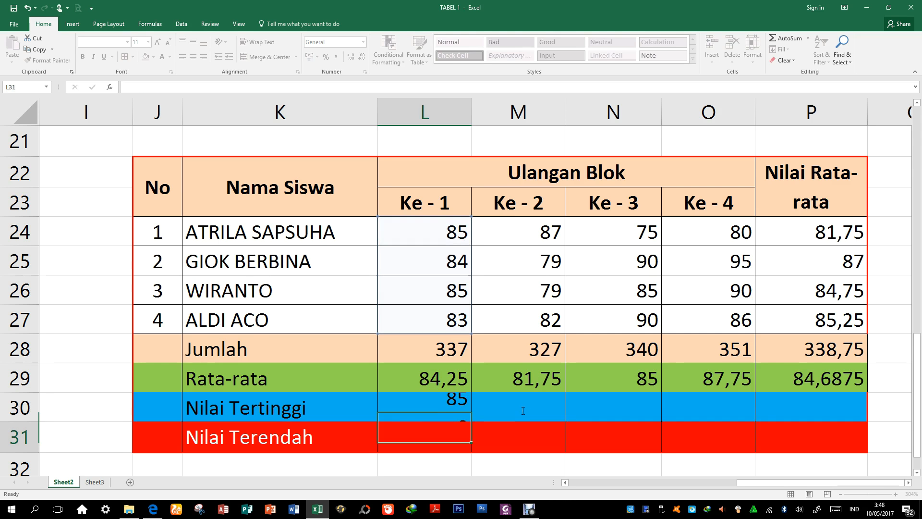
Fill the MAX formula from L30 across the Nilai Tertinggi row to P30 and check it against the Ke - 2 score in M24
left_click(449, 406)
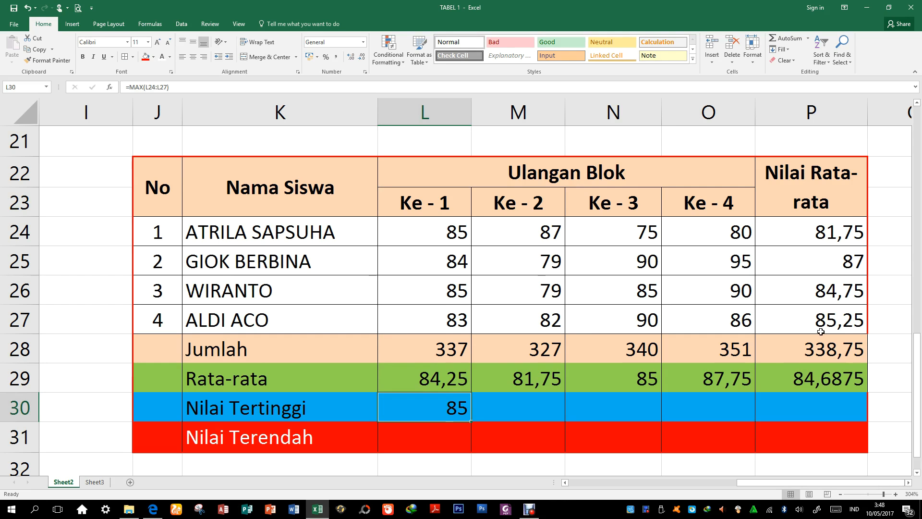
left_click_drag(474, 422, 827, 405)
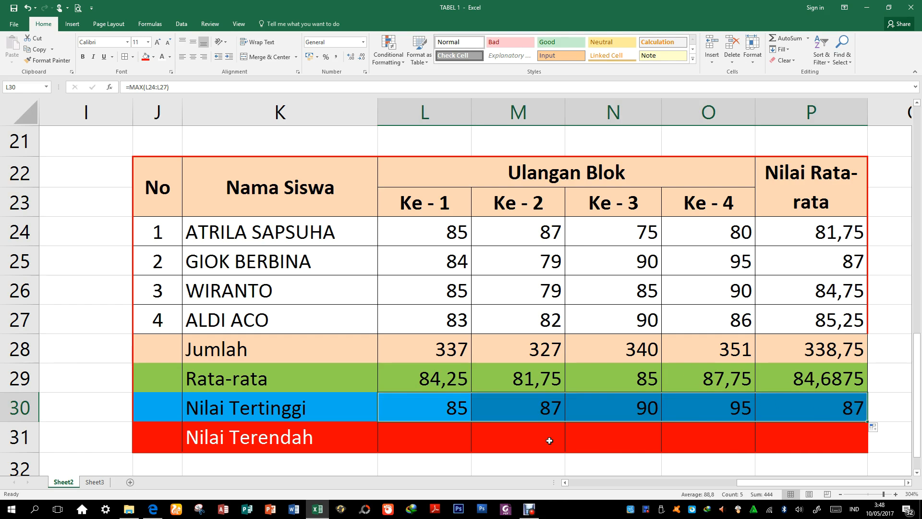
left_click(556, 230)
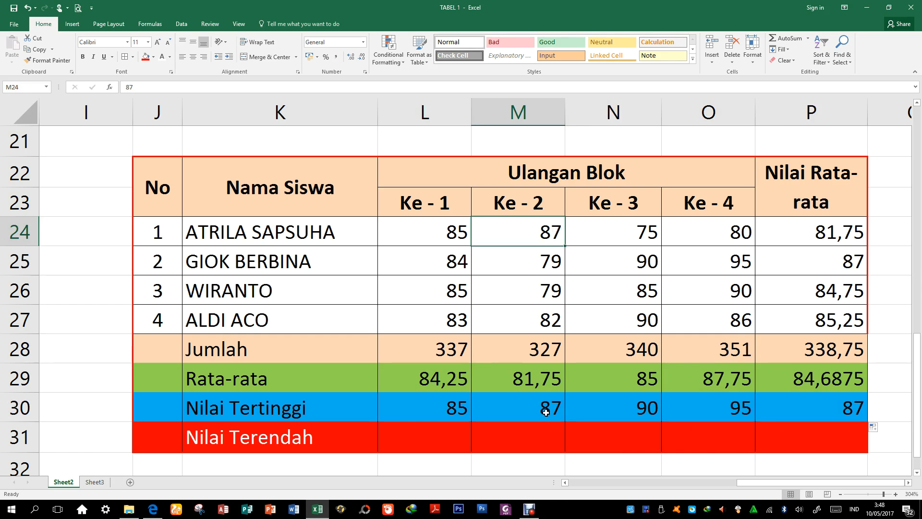
Check the highest Ke - 3 and Ke - 4 scores in N30 and O30 against the scores in N27 and O25
left_click(653, 410)
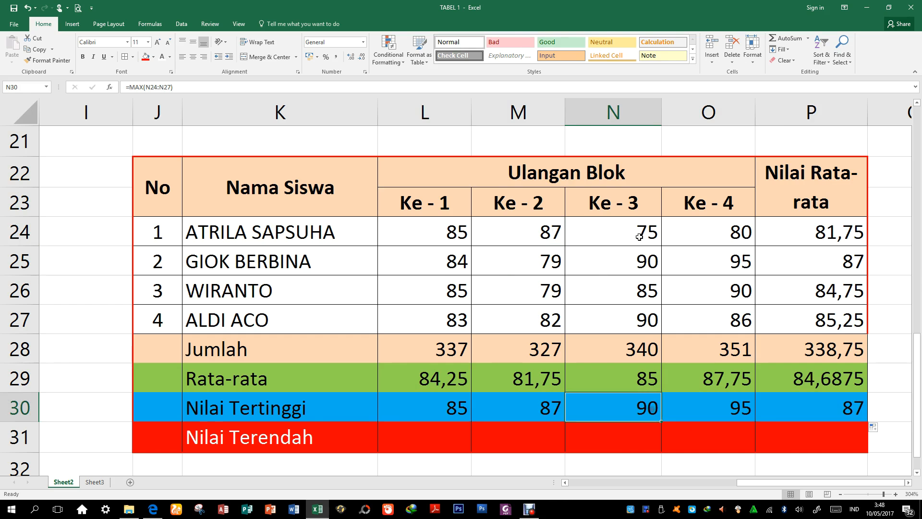
left_click(649, 316)
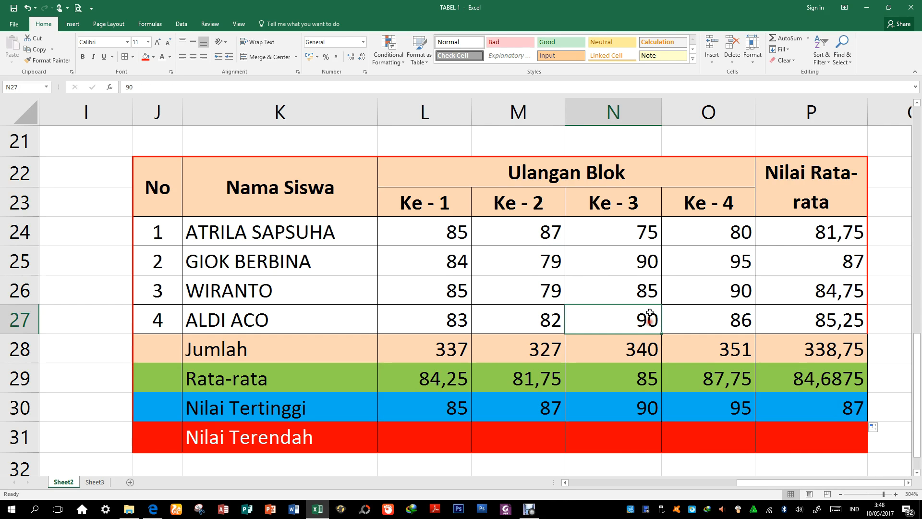
left_click(735, 406)
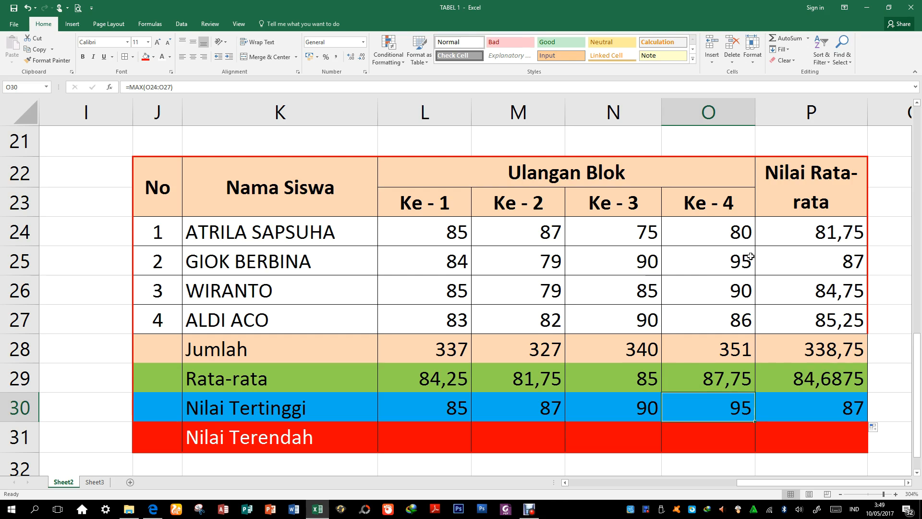
left_click(738, 267)
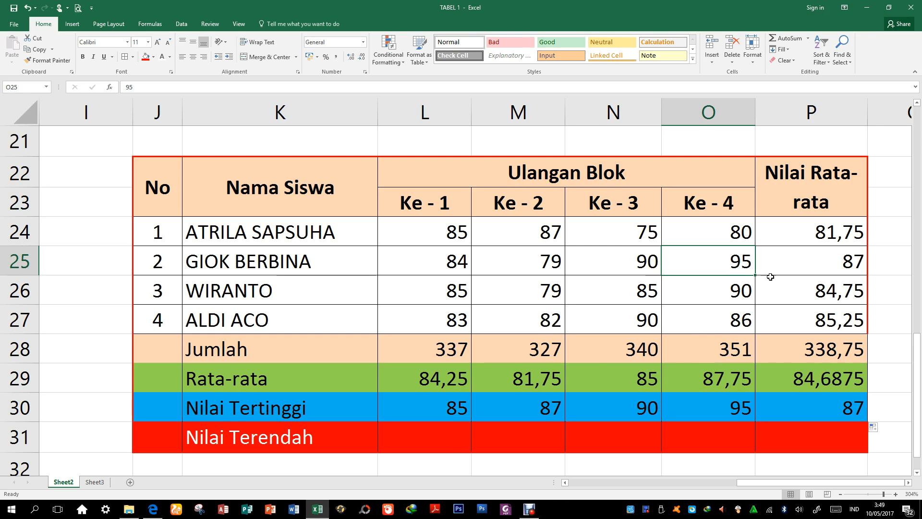
Find the lowest Ke - 1 score by entering =MIN(L24:L27) in the Nilai Terendah cell L31 and check it against L27
left_click(423, 433)
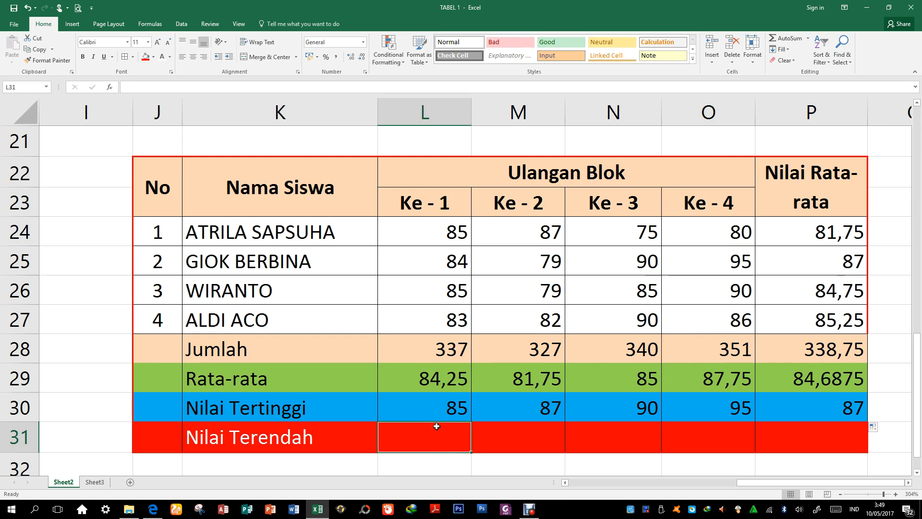
type("=")
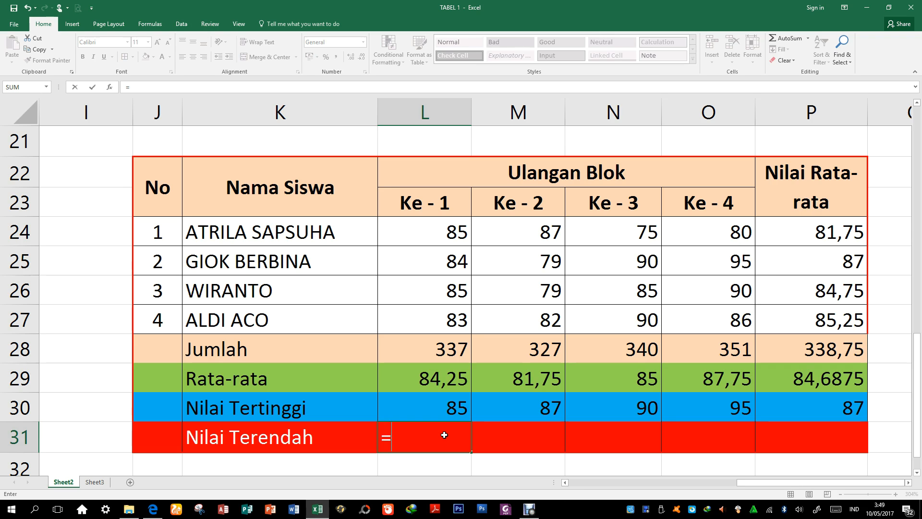
key("BackSpace")
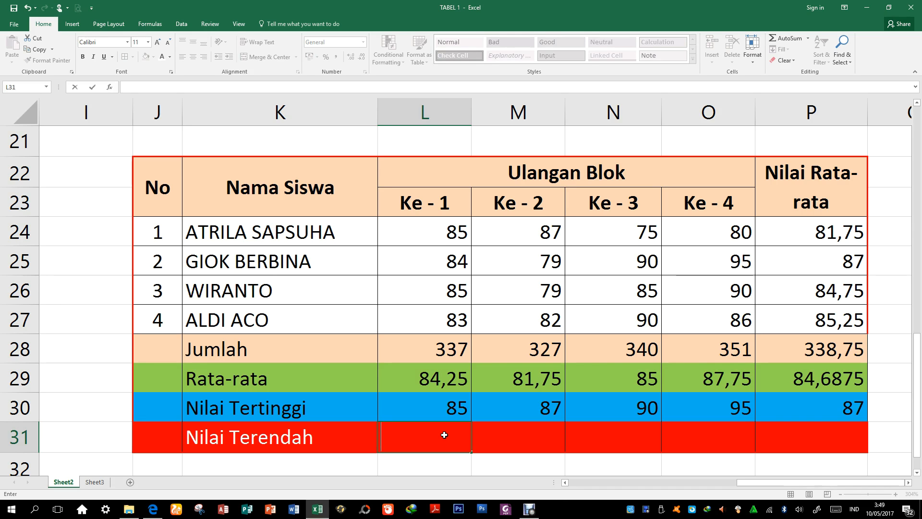
type("=min")
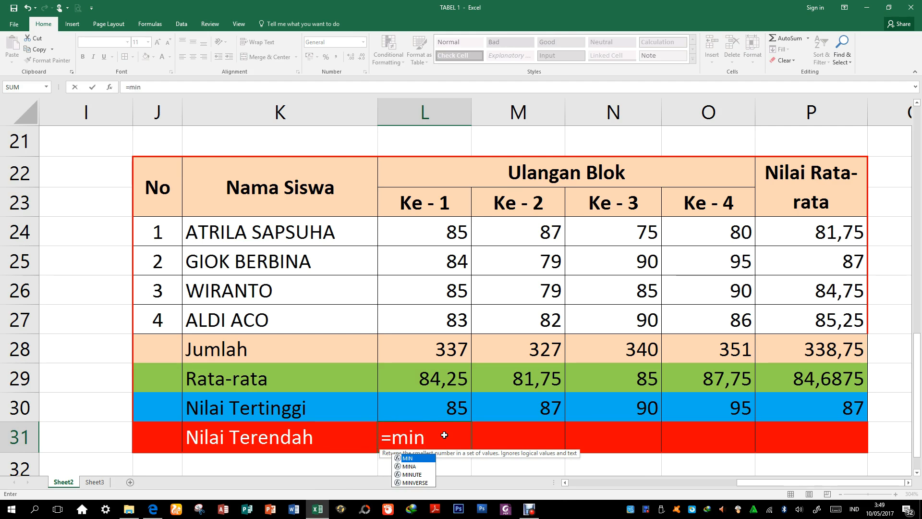
type("(")
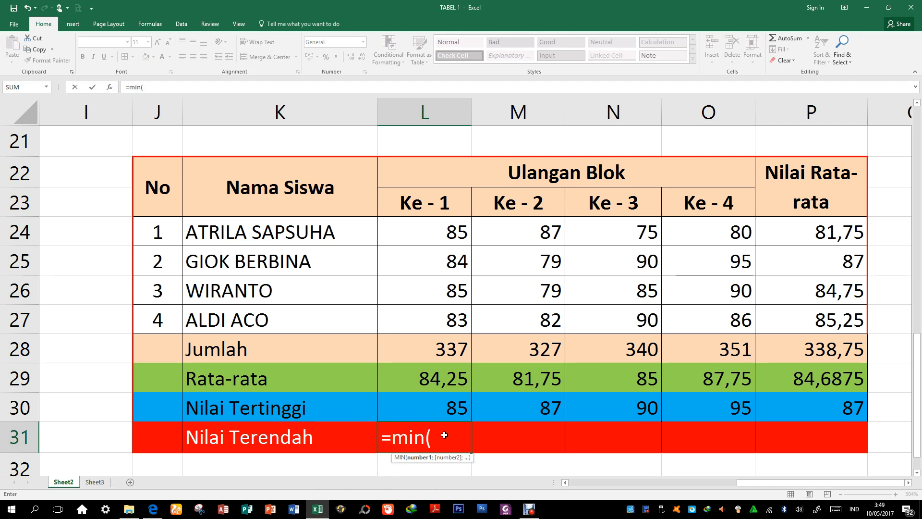
left_click_drag(451, 233, 445, 319)
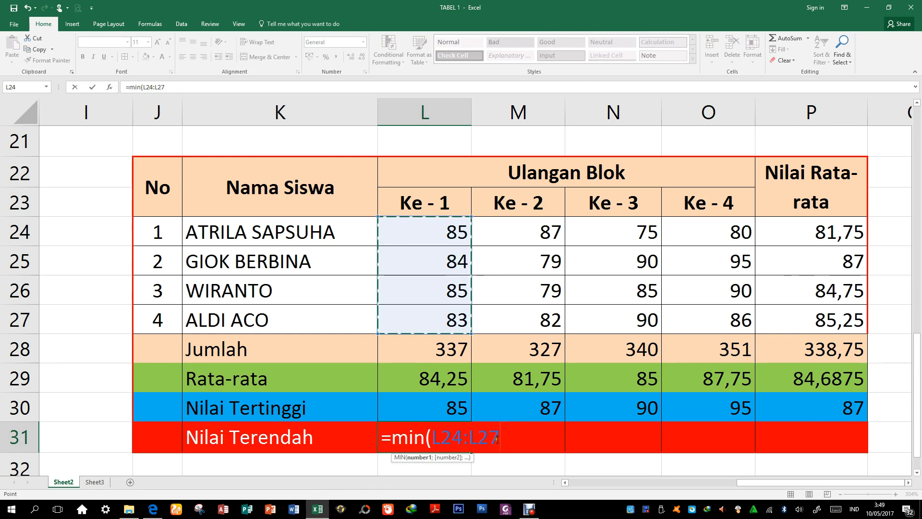
type(")")
key("Return")
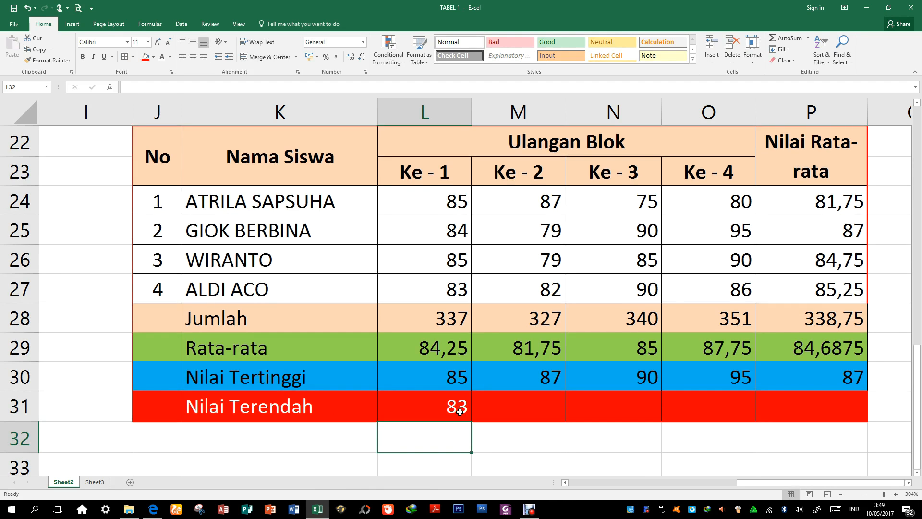
left_click(460, 412)
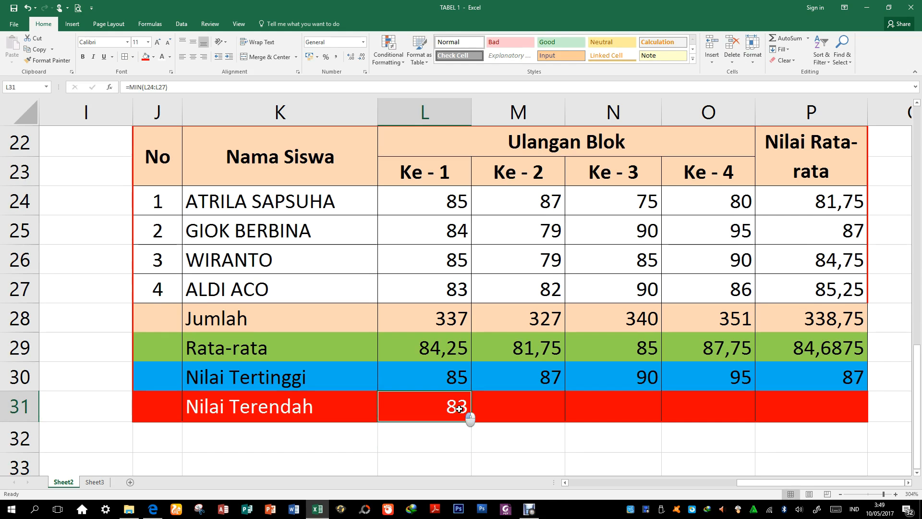
left_click(461, 290)
left_click(454, 411)
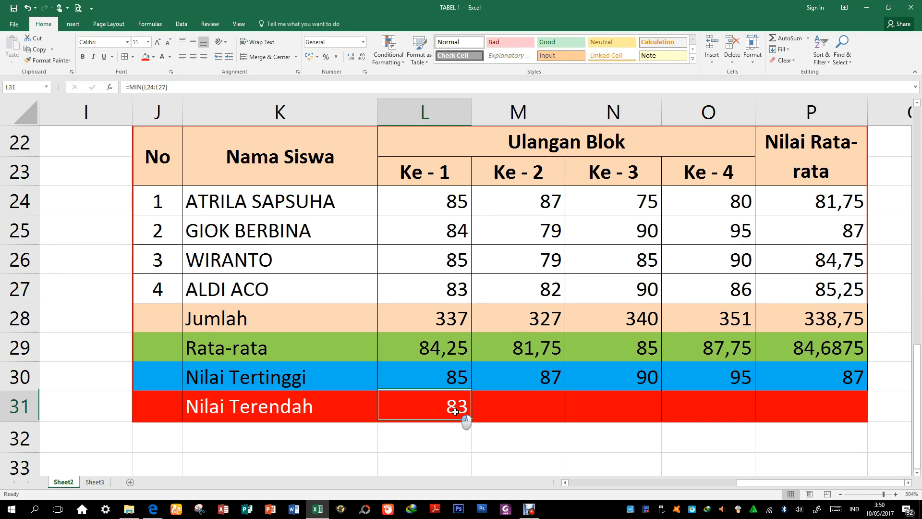
left_click(449, 282)
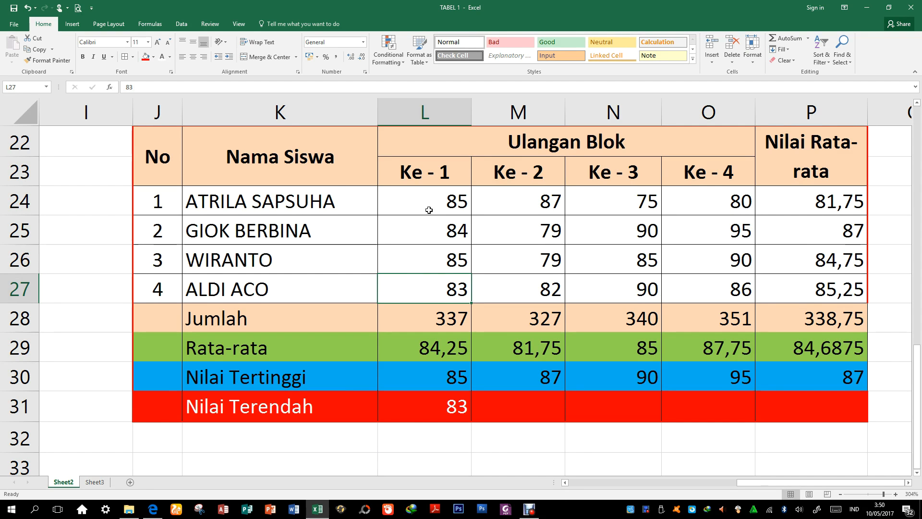
Fill the MIN formula from L31 across the Nilai Terendah row to P31 and check the formulas in M31 and P31
left_click(454, 395)
left_click_drag(471, 424, 846, 407)
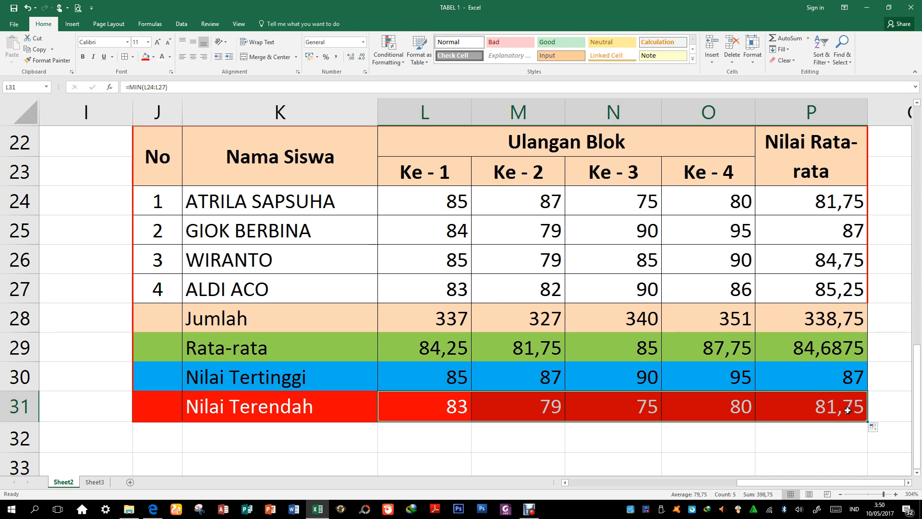
left_click(552, 408)
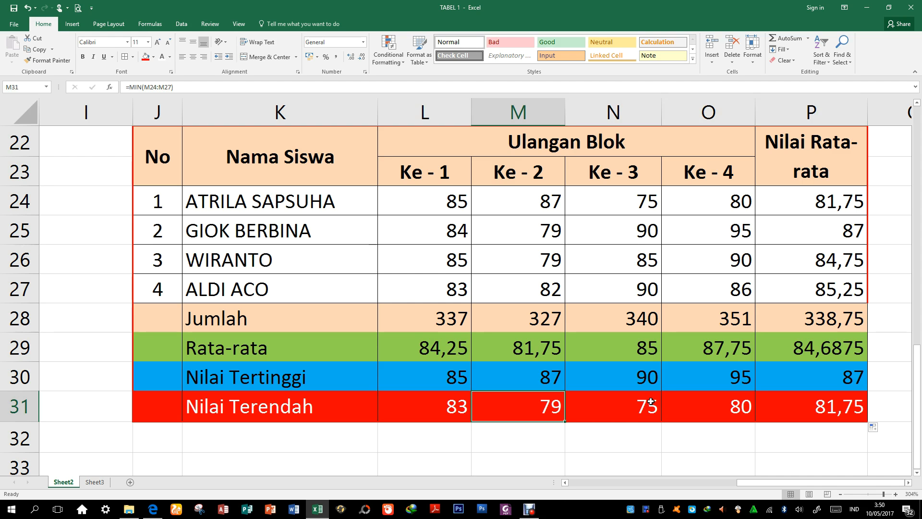
left_click(818, 399)
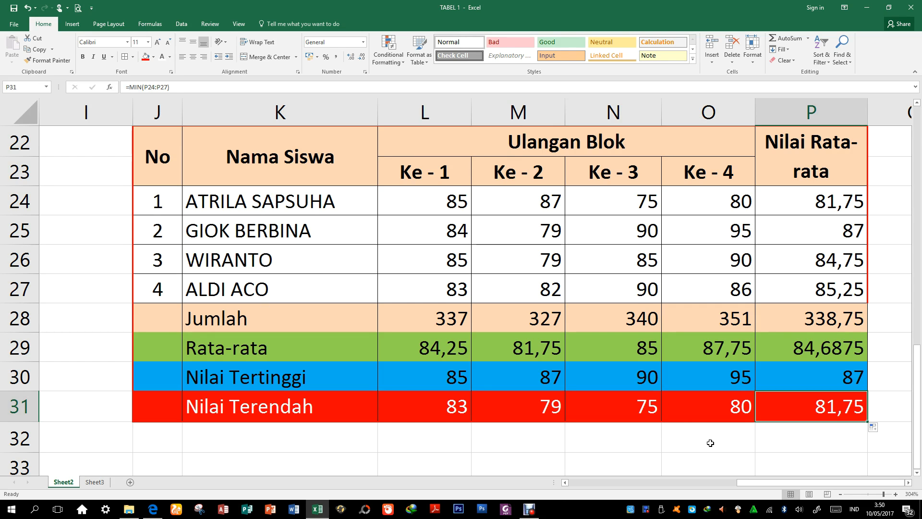
left_click(692, 440)
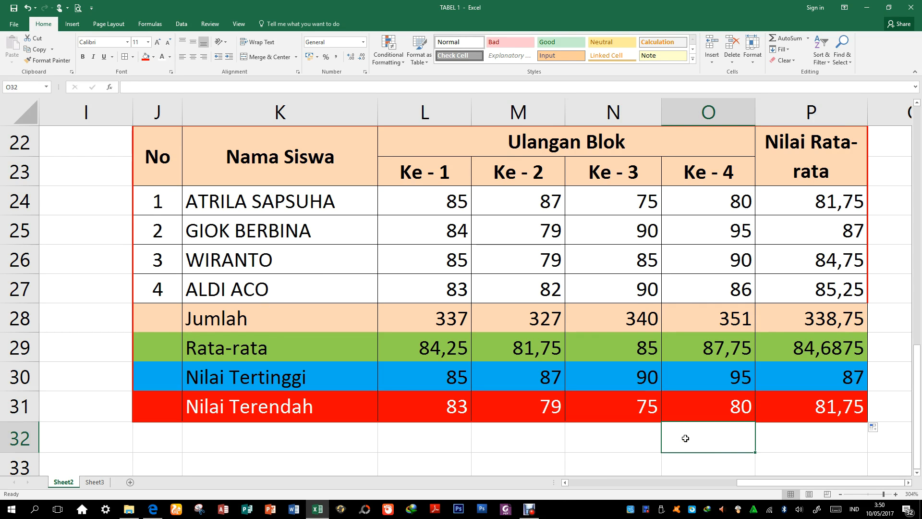
Examine the Ke - 1 score in L24, the Nilai Rata-rata formulas in P24 to P27, and the Jumlah formula in P28
left_click_drag(917, 370, 919, 356)
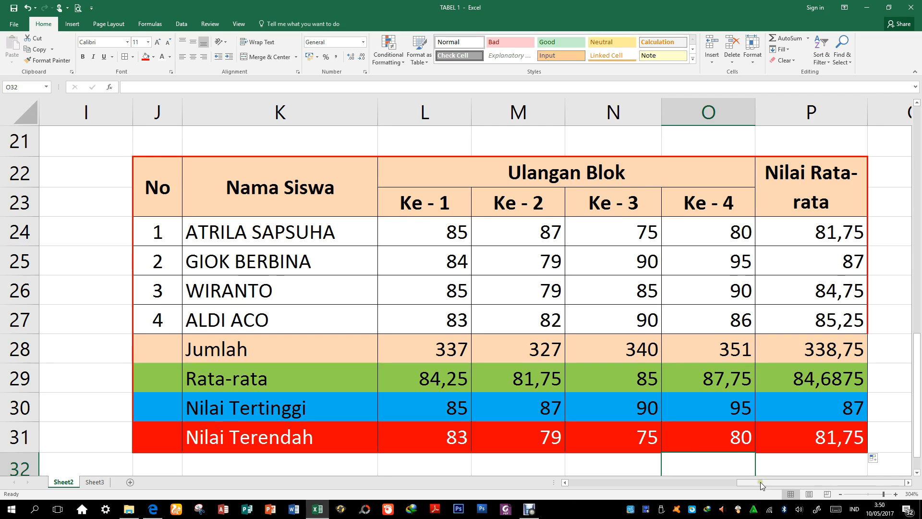
left_click(454, 236)
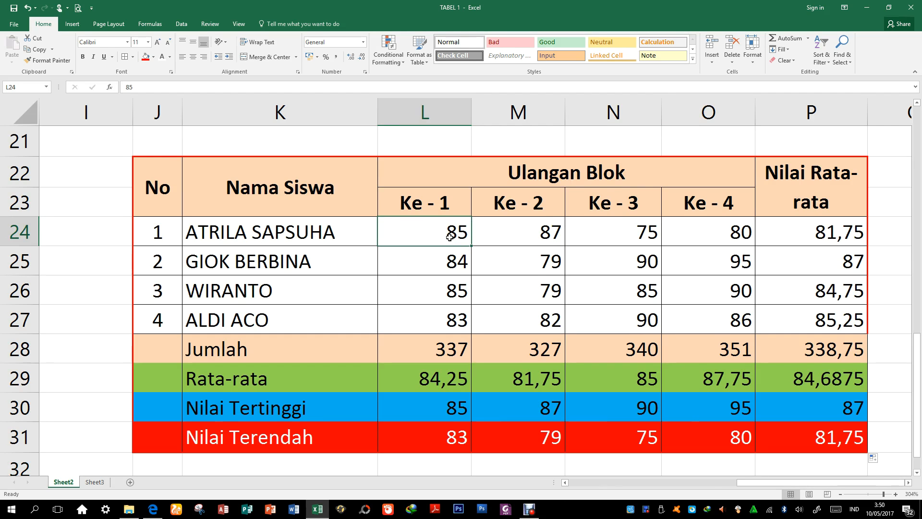
left_click(813, 231)
left_click(816, 262)
left_click(815, 291)
left_click(815, 321)
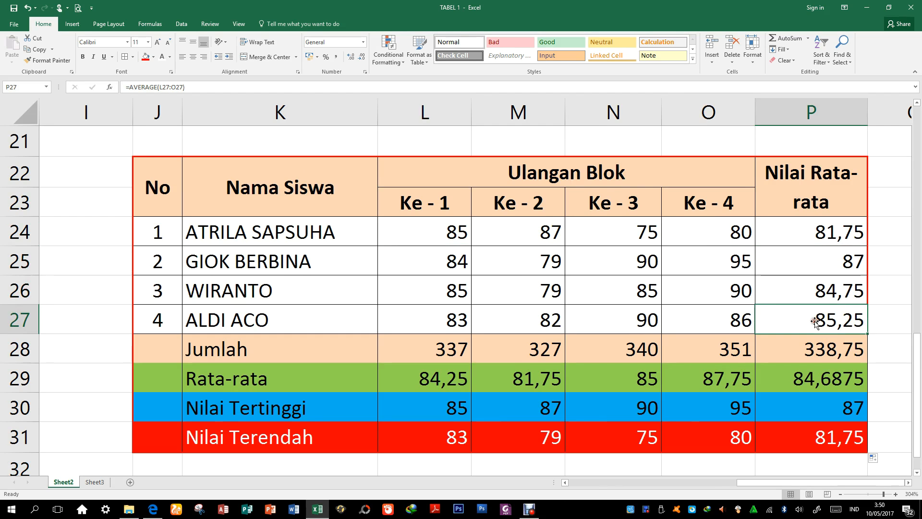
left_click(812, 350)
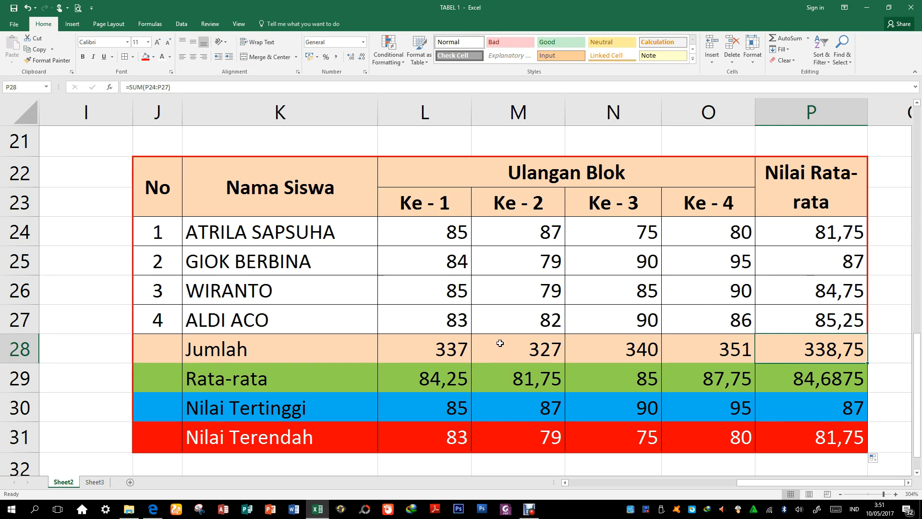
Try a Ke - 1 score of 90 for student 2 in L25, inspecting the Jumlah cell L28 before undoing the change
left_click(423, 269)
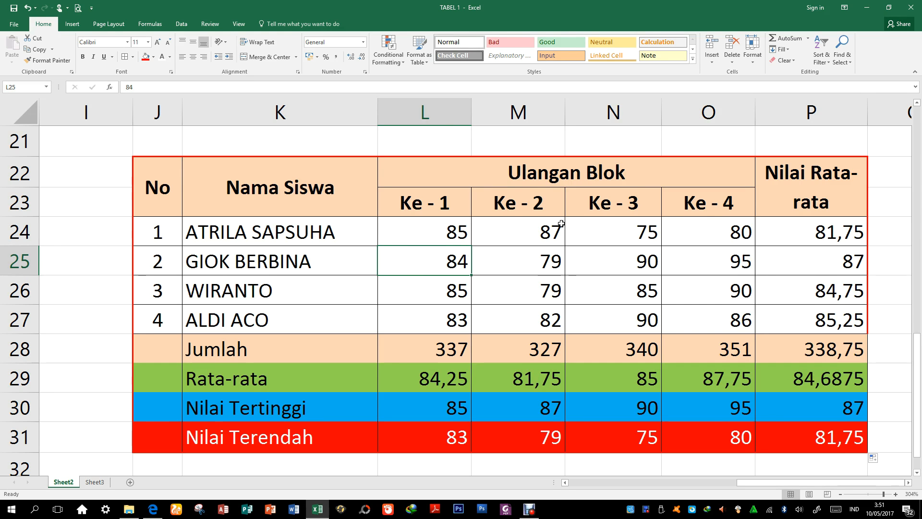
type("90")
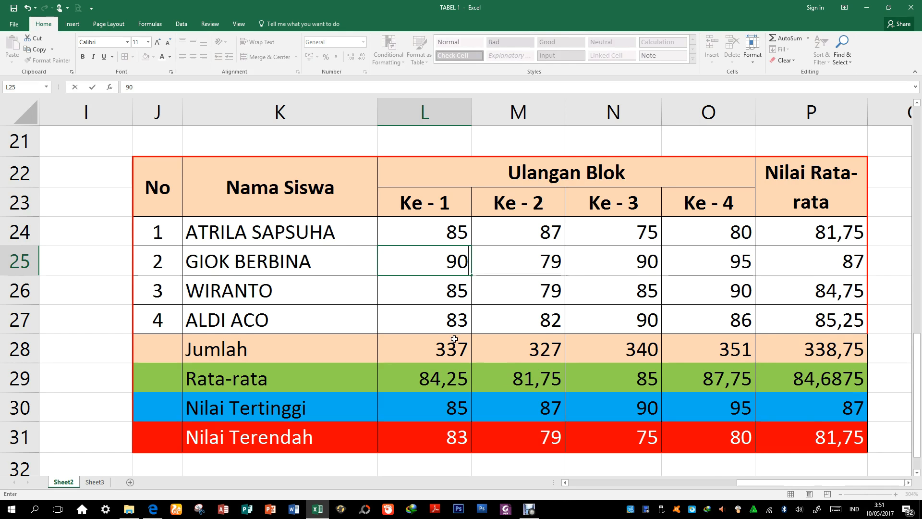
key("Return")
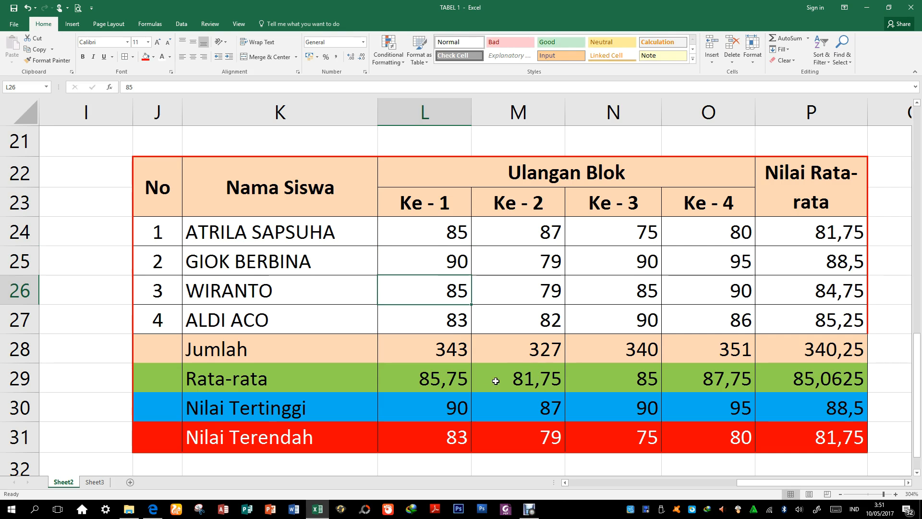
left_click(442, 353)
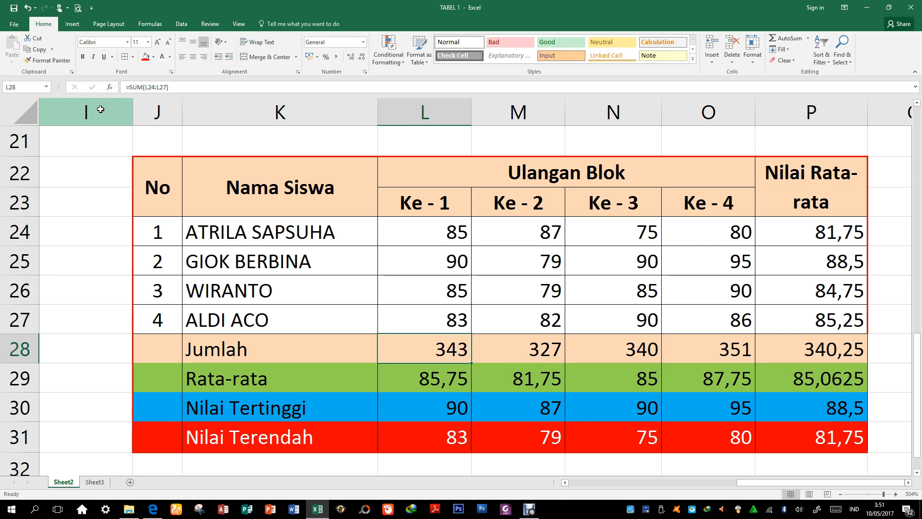
left_click(26, 8)
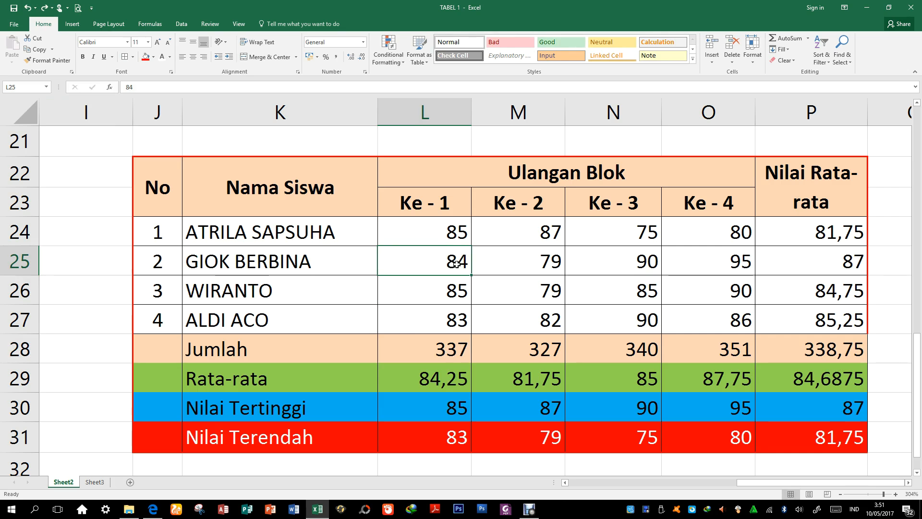
Set student 2's Ke - 1 score in L25 to 90 and check the Nilai Tertinggi cell L30 against it
type("90")
key("Return")
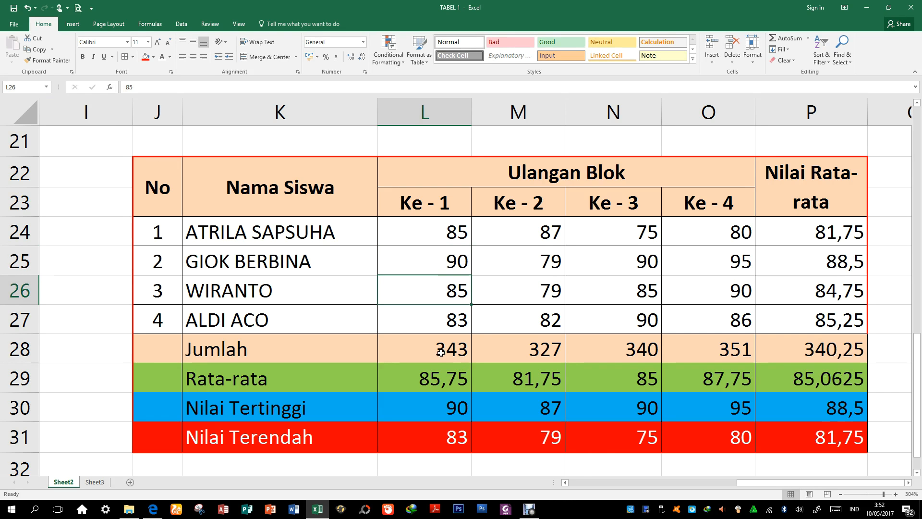
left_click(454, 409)
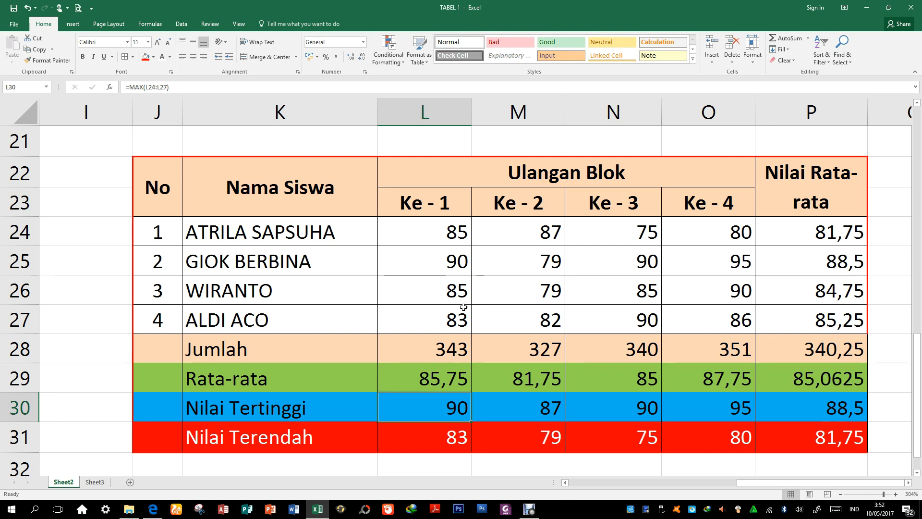
left_click(455, 261)
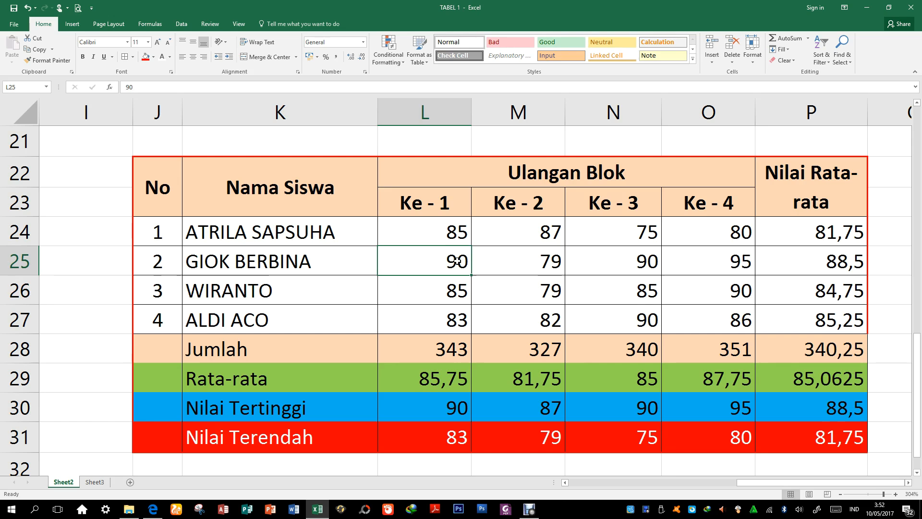